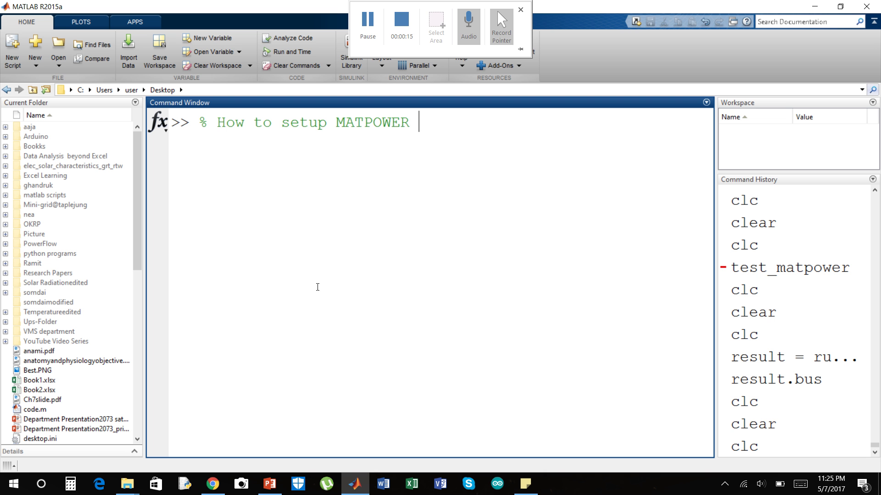
# Find the PSERC MATPOWER site, open the version 6.0 download page, and set Primary Use to education.
pyautogui.click(212, 484)
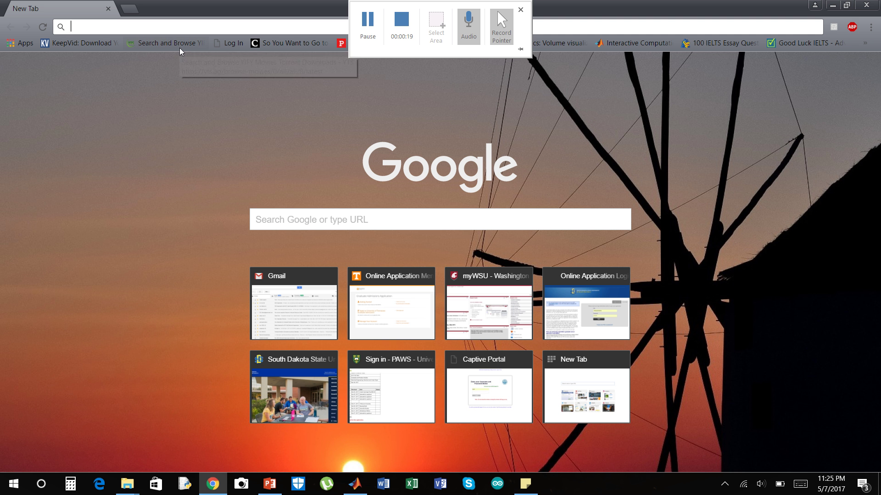
pyautogui.write('free')
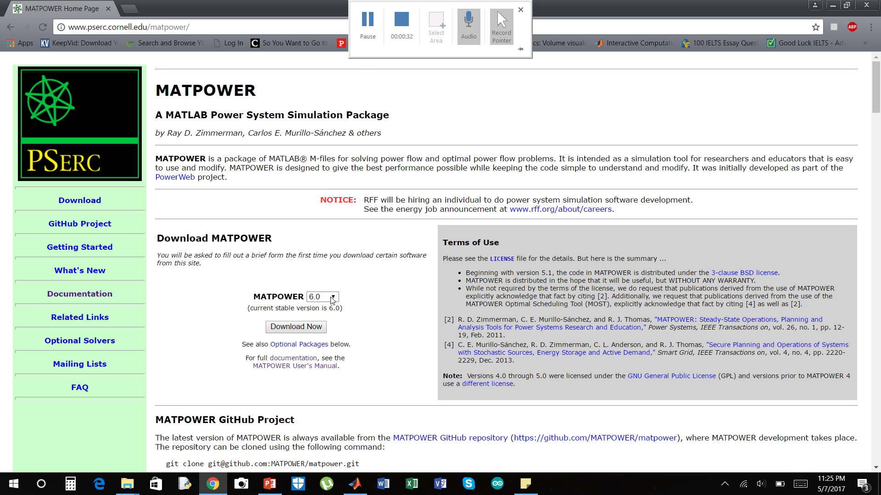
pyautogui.click(332, 298)
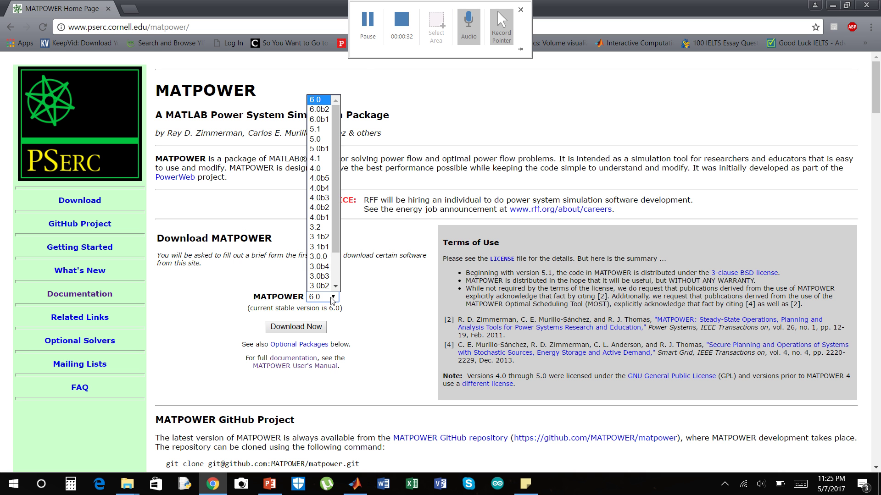
pyautogui.click(314, 101)
pyautogui.click(296, 327)
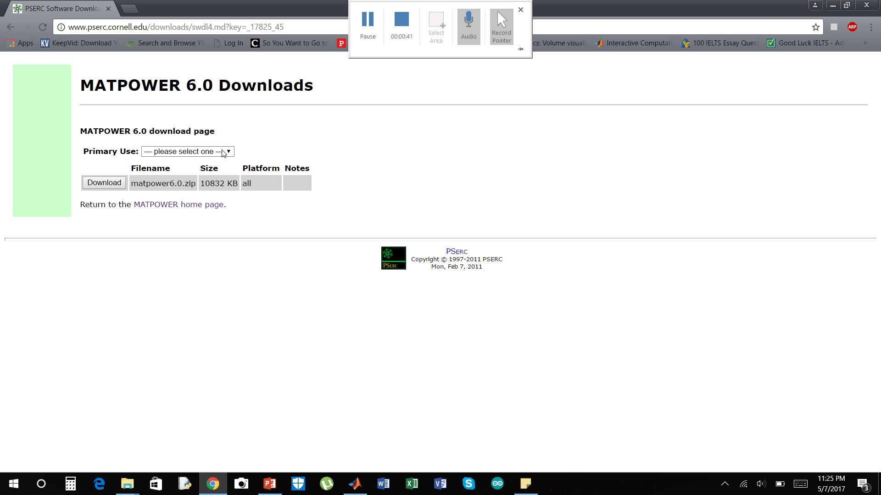
pyautogui.click(223, 152)
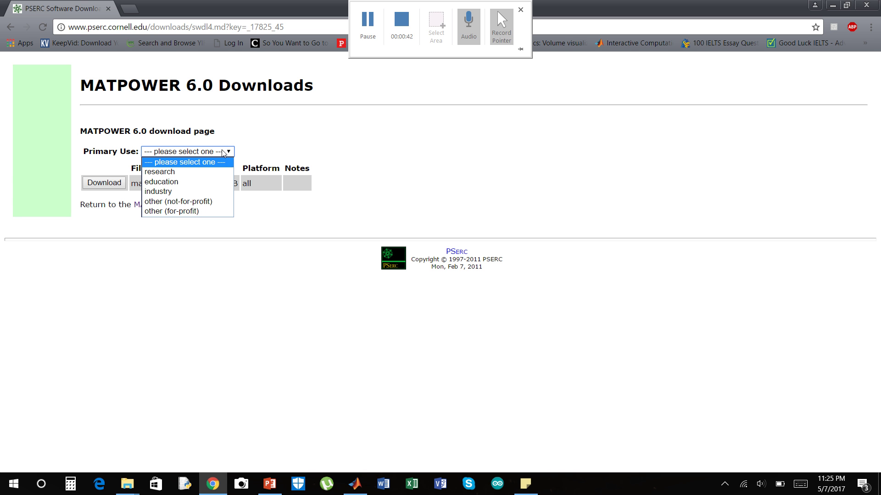
pyautogui.click(190, 183)
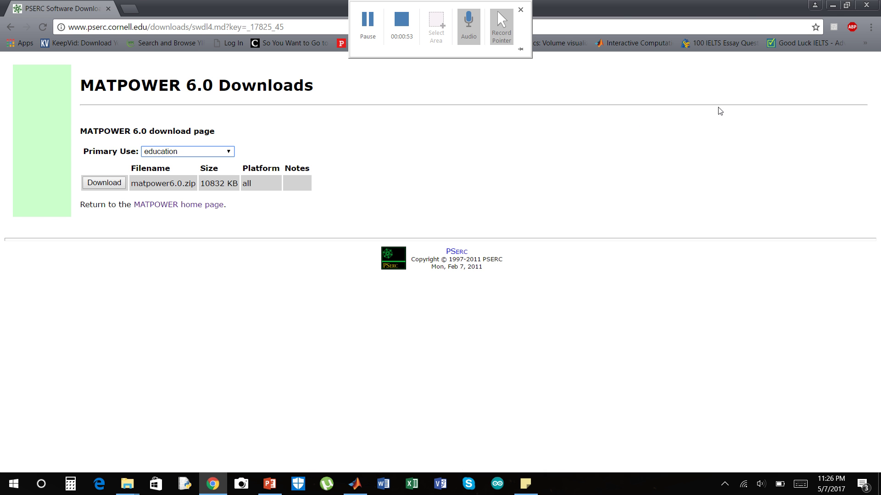
# Open the desktop PowerFlow folder maximized, look inside matpower6.0, then return to PowerFlow.
pyautogui.click(831, 5)
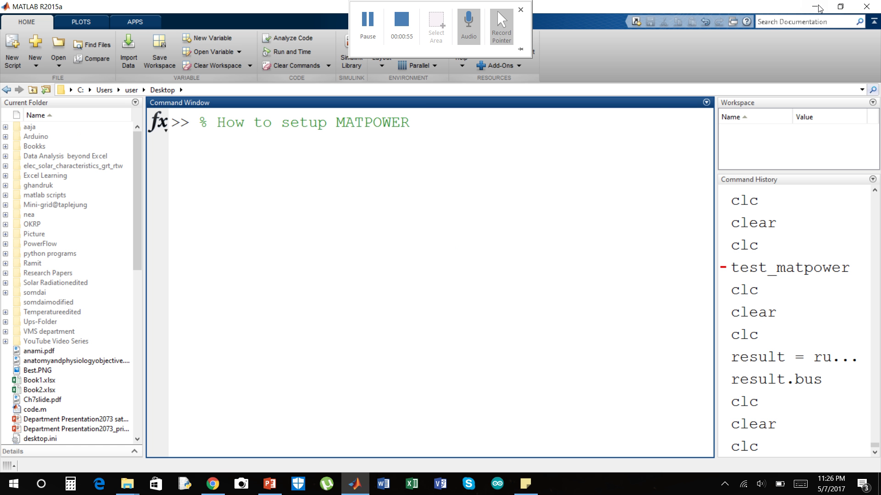
pyautogui.click(818, 7)
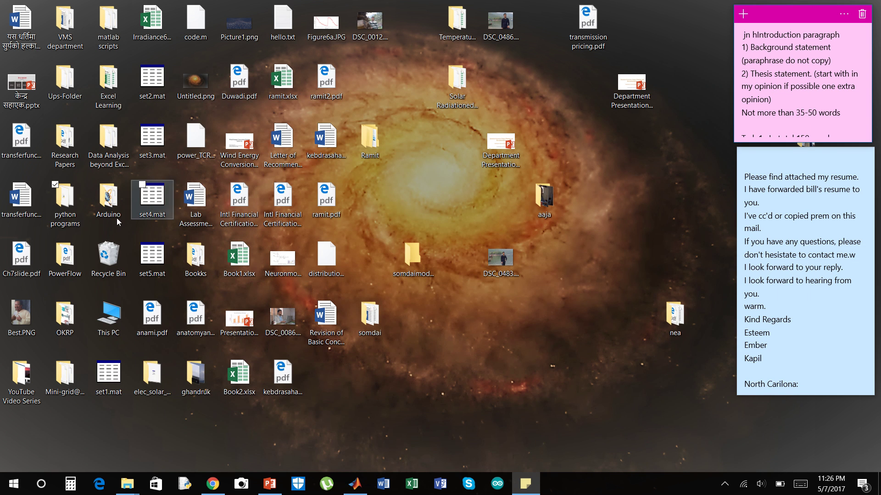
pyautogui.doubleClick(56, 205)
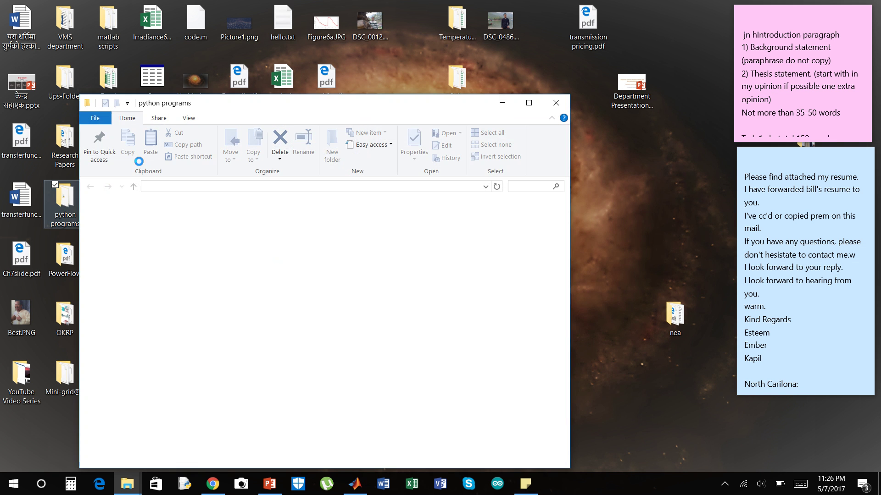
pyautogui.click(553, 105)
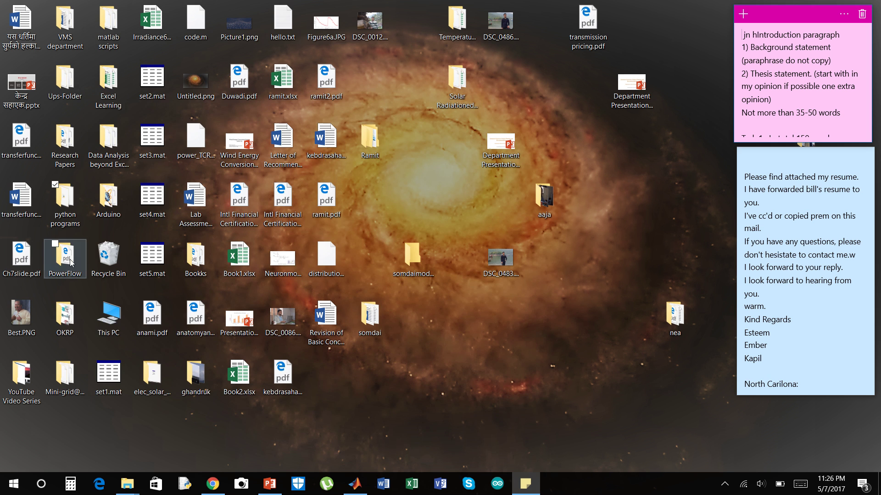
pyautogui.doubleClick(71, 260)
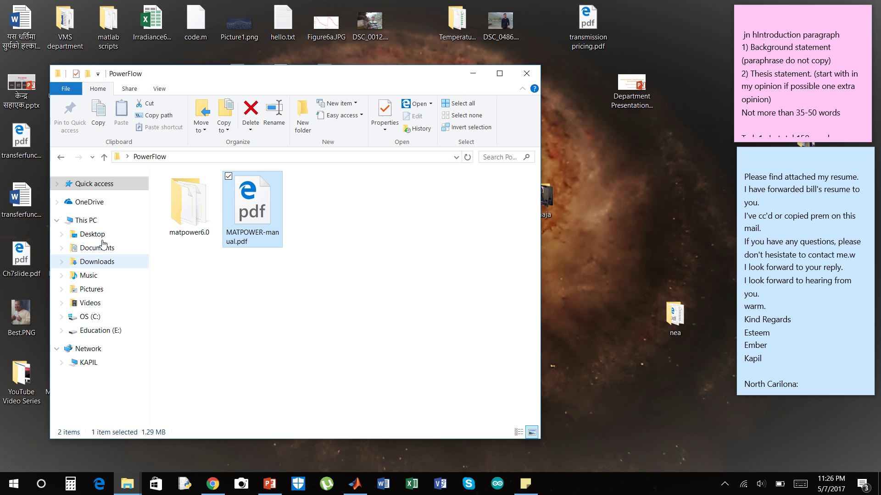
pyautogui.click(500, 73)
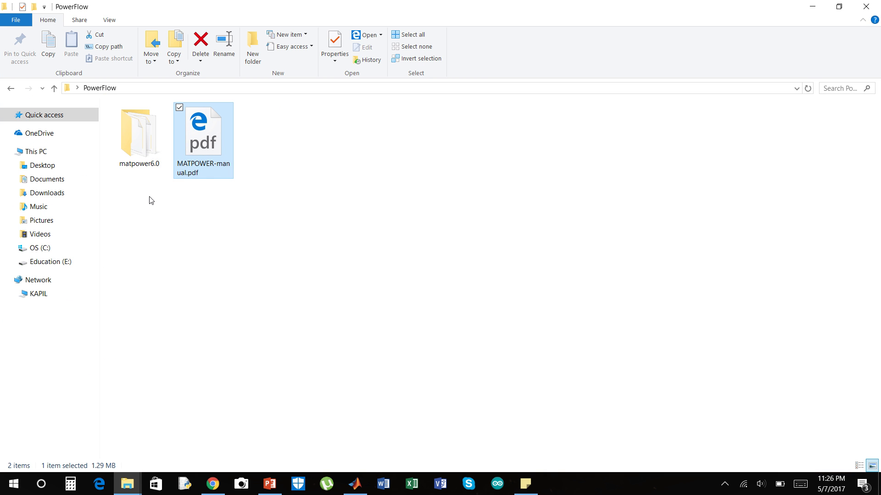
pyautogui.doubleClick(141, 165)
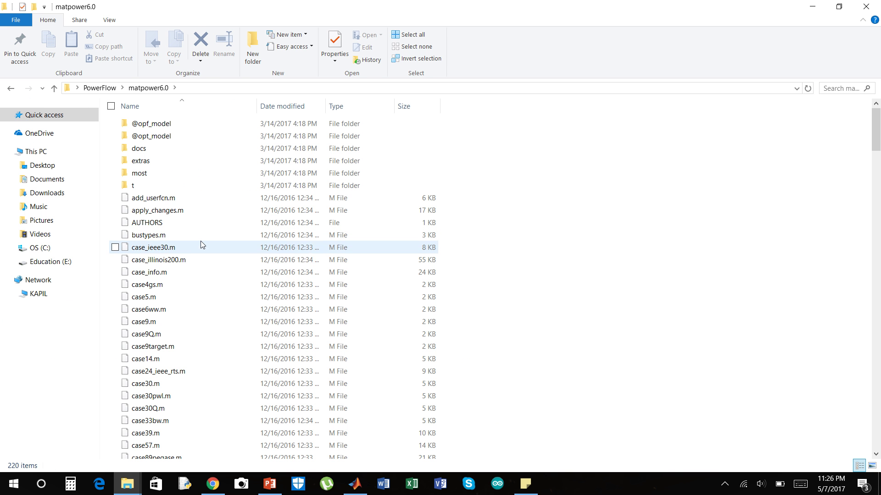
pyautogui.click(54, 88)
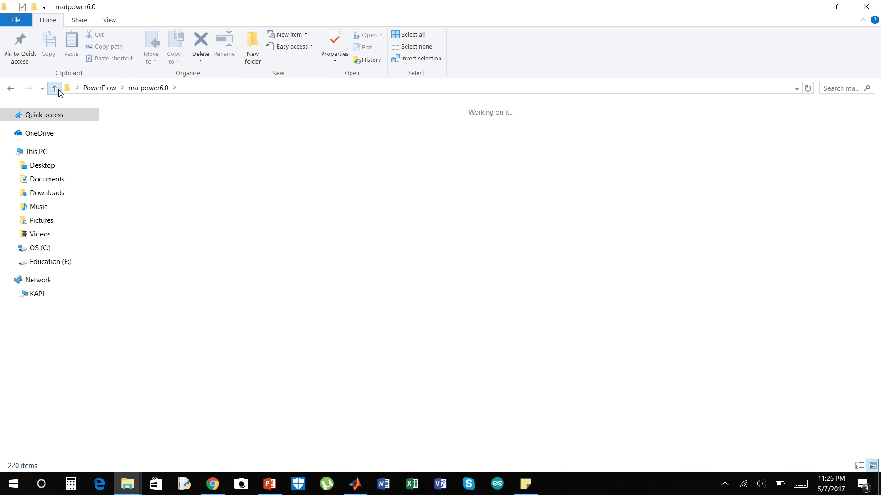
pyautogui.click(210, 151)
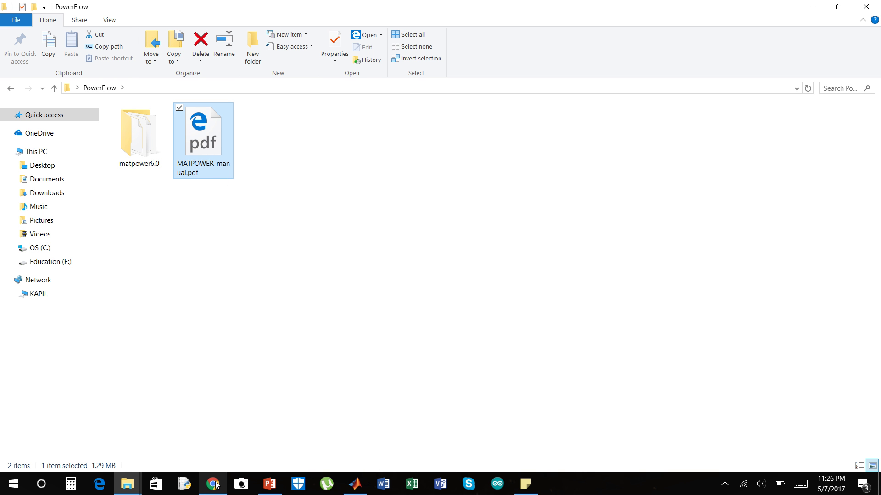
# Go back to the MATPOWER home page in Chrome and scroll down to its Documentation section.
pyautogui.click(209, 384)
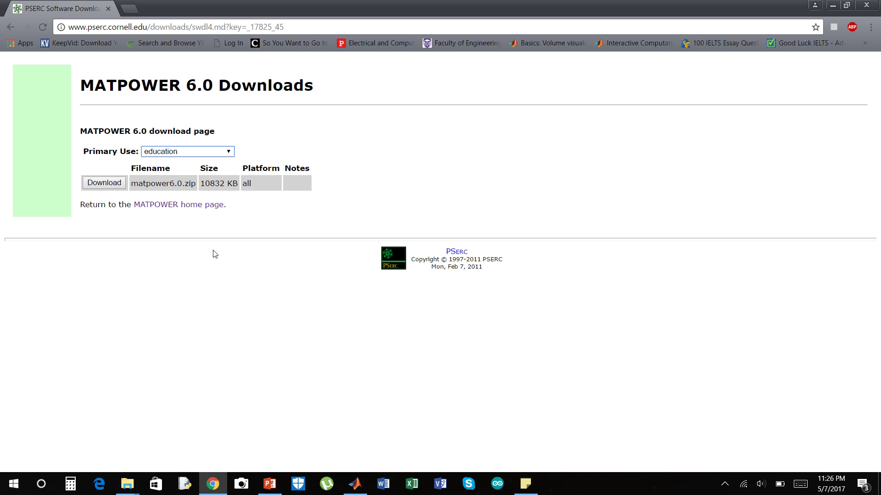
pyautogui.click(9, 27)
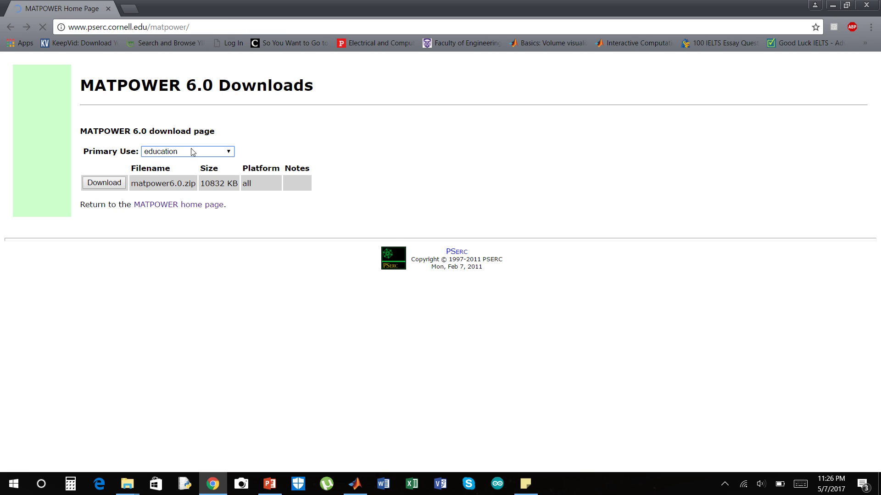
pyautogui.scroll(-15, 261, 335)
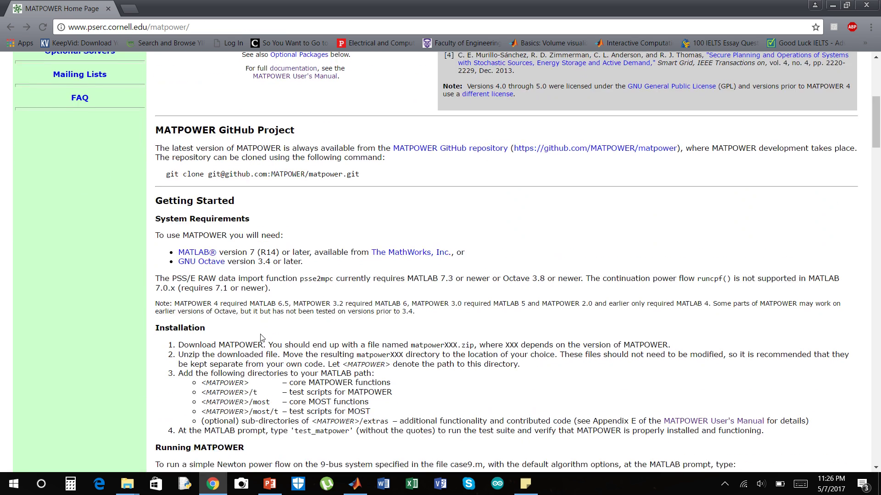
pyautogui.scroll(-20, 261, 334)
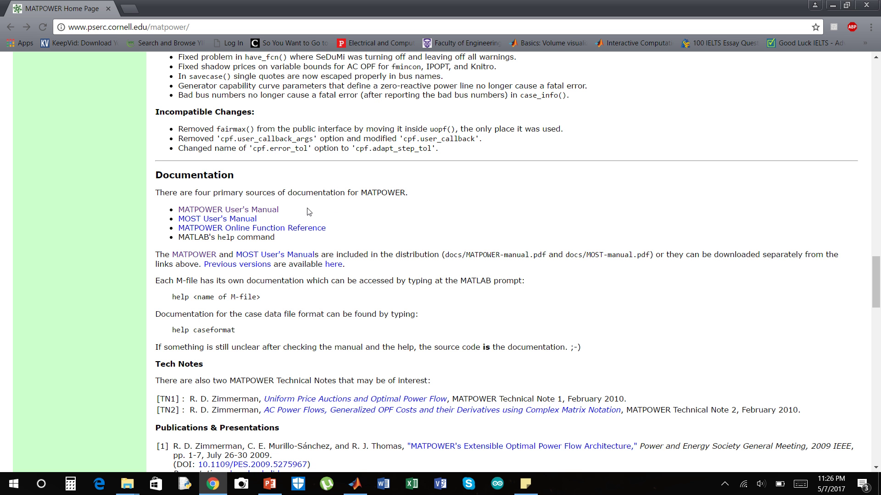
# Make Desktop\PowerFlow\matpower6.0 MATLAB's current folder.
pyautogui.click(355, 484)
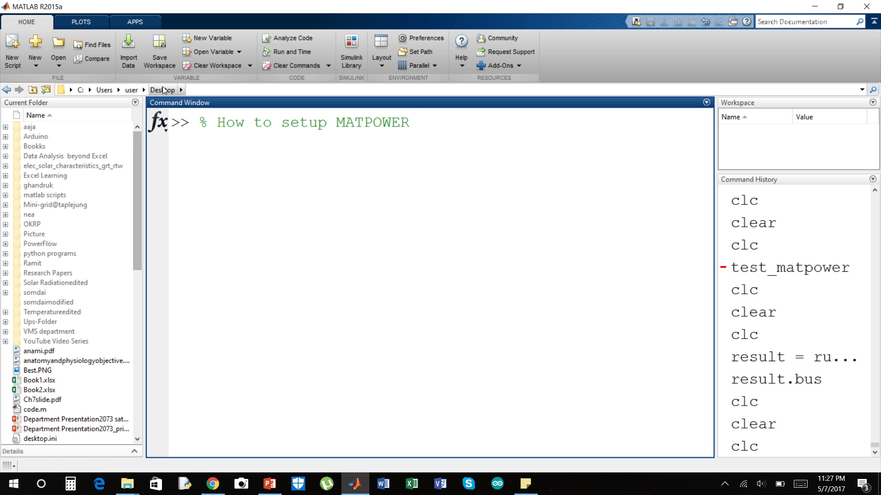
pyautogui.doubleClick(41, 244)
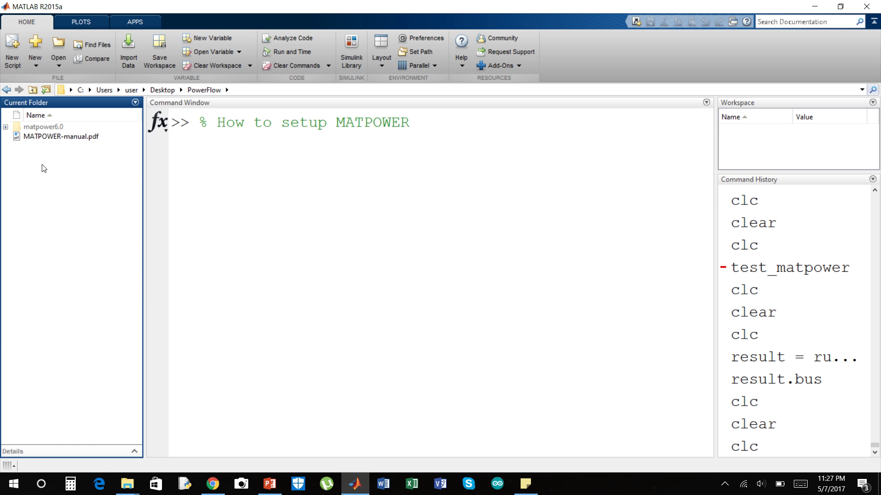
pyautogui.doubleClick(45, 125)
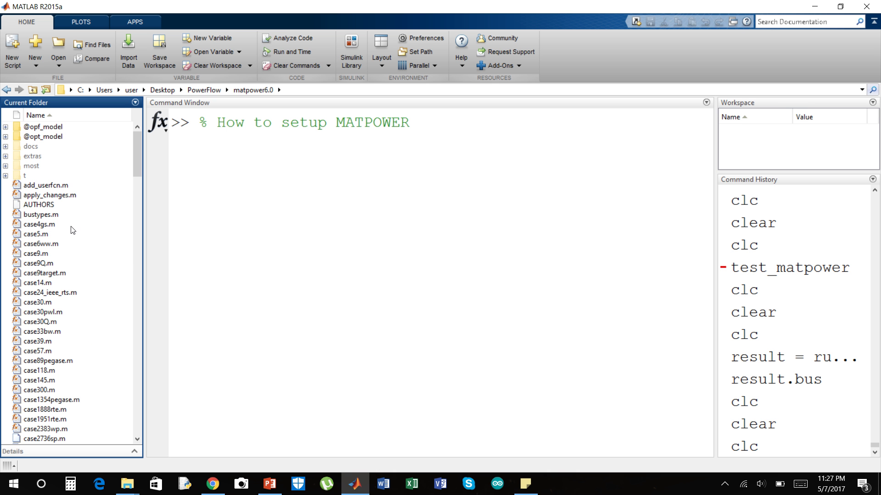
pyautogui.click(317, 155)
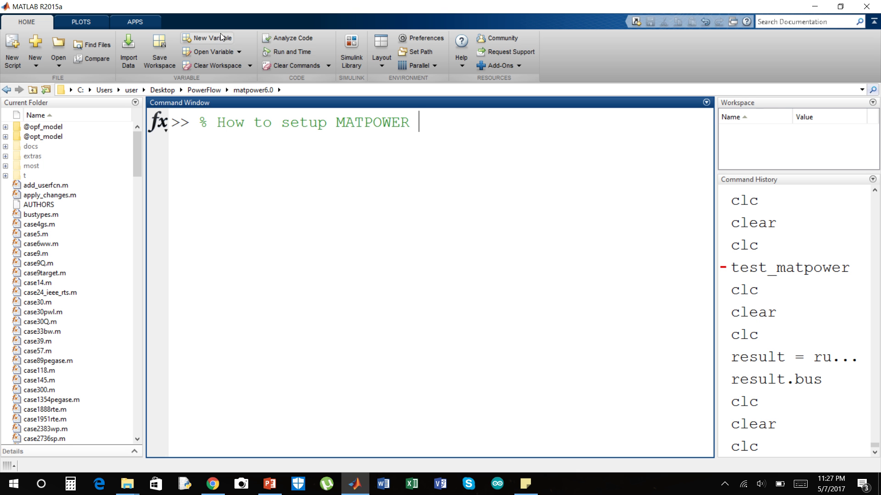
# Add the Desktop\PowerFlow\matpower6.0\most folder to MATLAB's search path through Set Path.
pyautogui.click(417, 51)
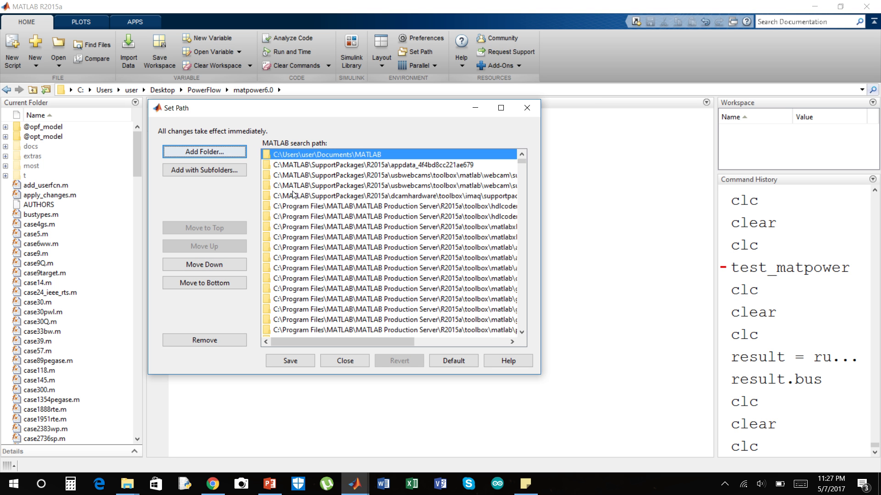
pyautogui.click(192, 155)
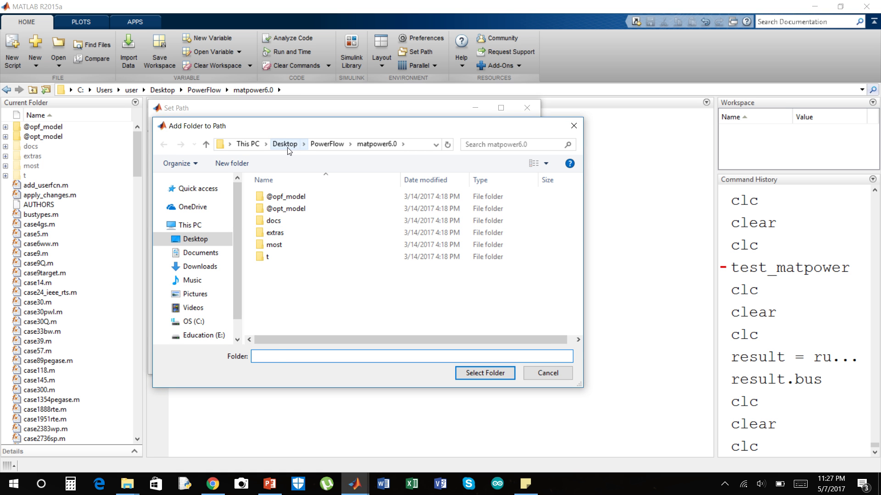
pyautogui.click(285, 145)
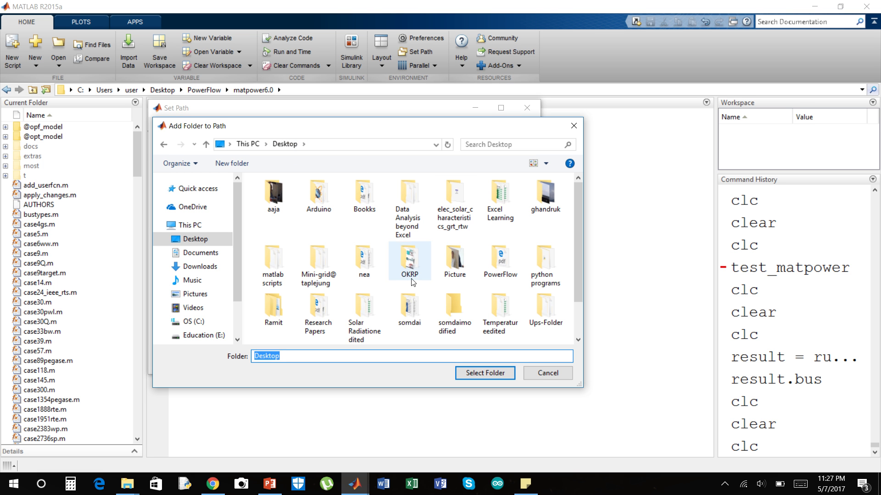
pyautogui.doubleClick(500, 261)
pyautogui.doubleClick(285, 197)
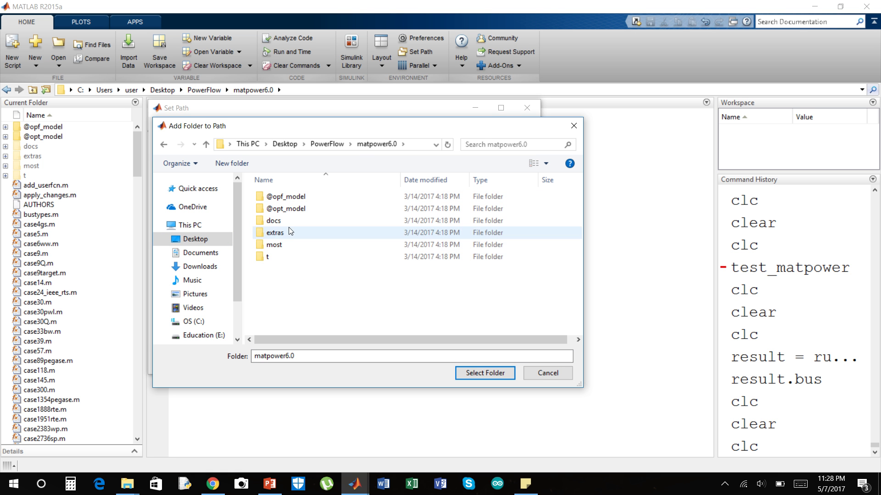
pyautogui.click(289, 243)
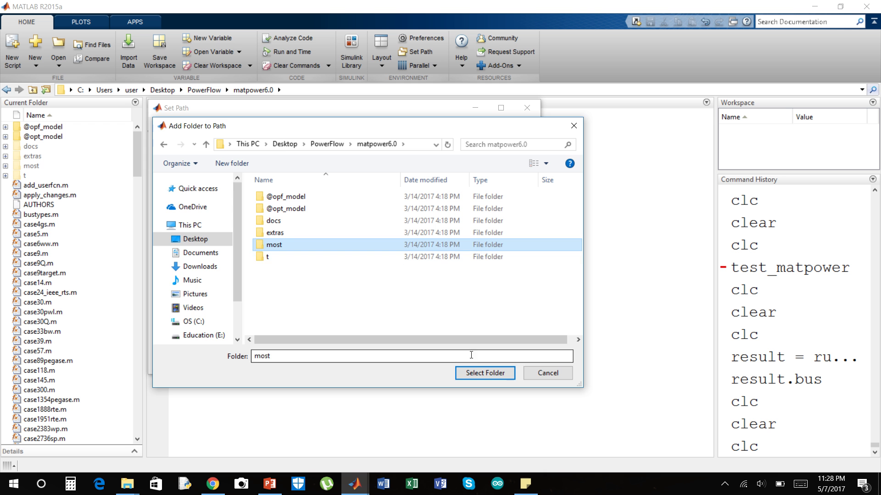
pyautogui.click(480, 373)
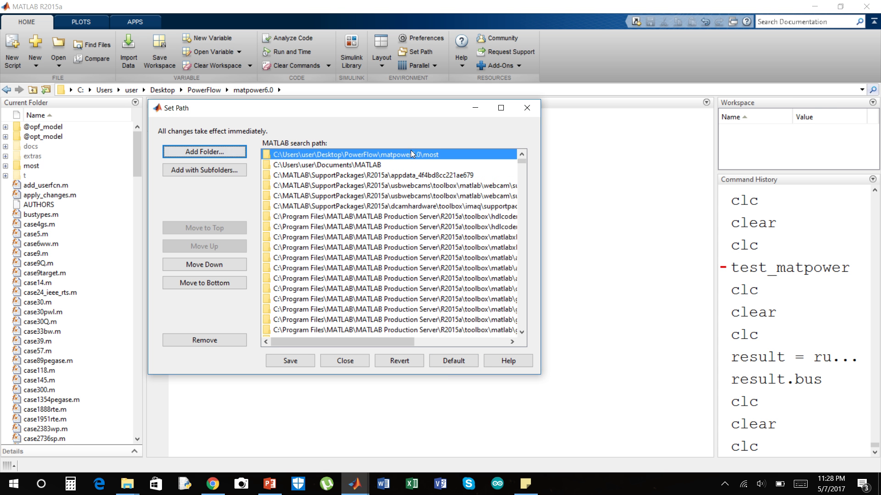
# Add the most and t subfolders of matpower6.0 to the search path.
pyautogui.click(193, 151)
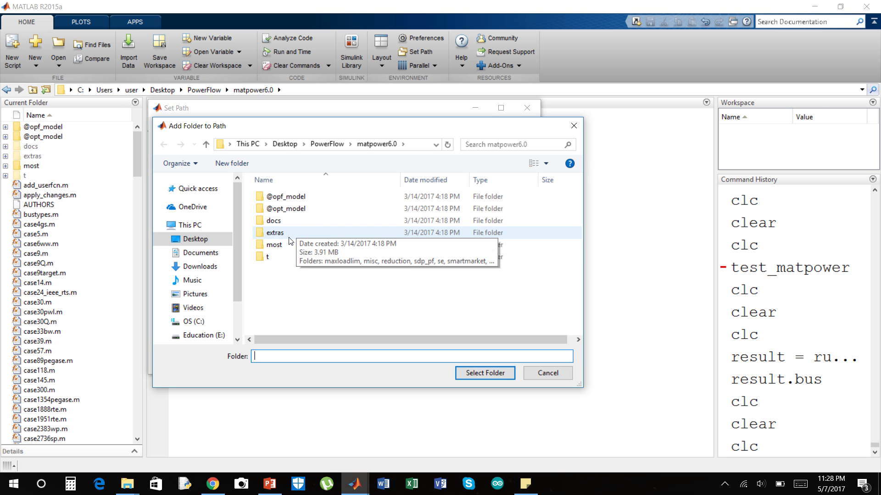
pyautogui.click(290, 243)
pyautogui.click(473, 372)
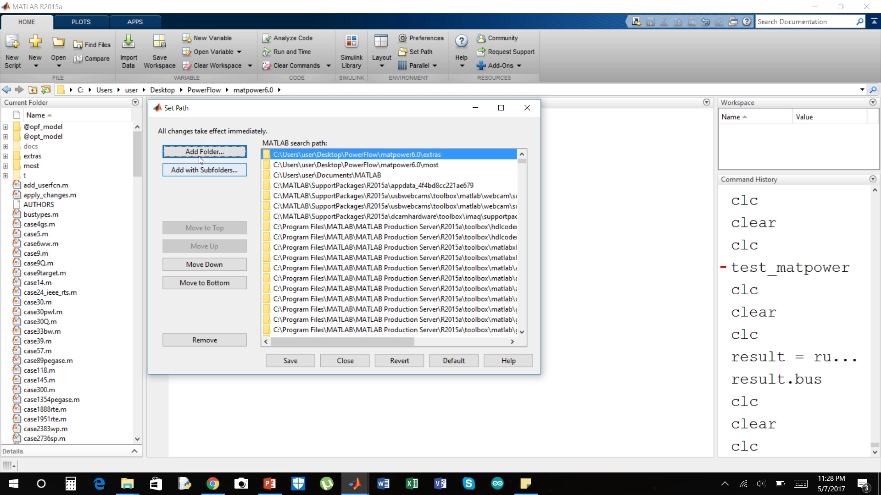
pyautogui.click(198, 153)
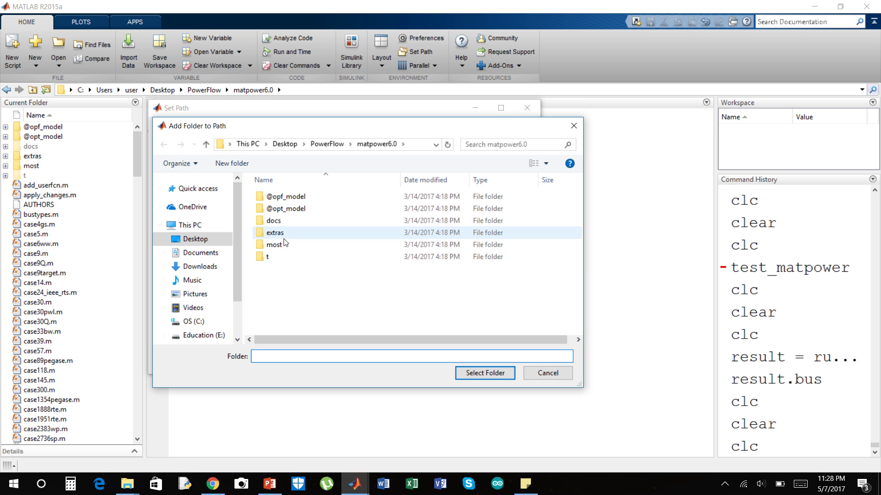
pyautogui.click(282, 256)
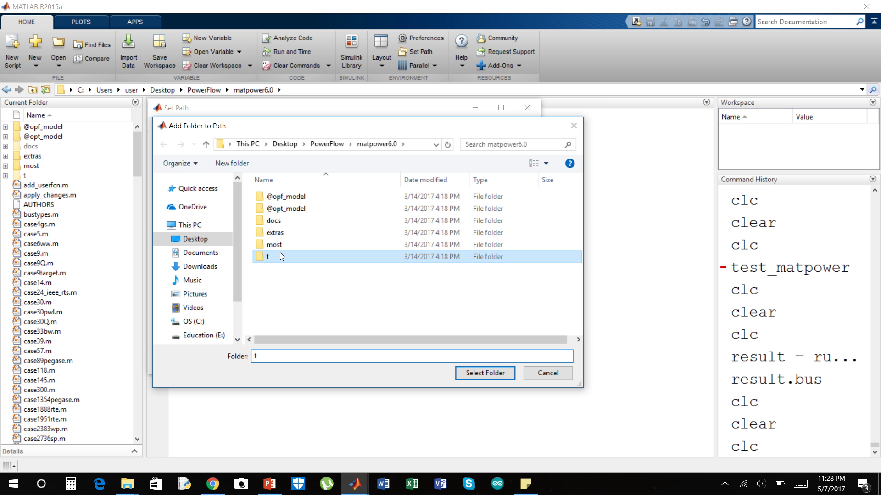
pyautogui.click(486, 373)
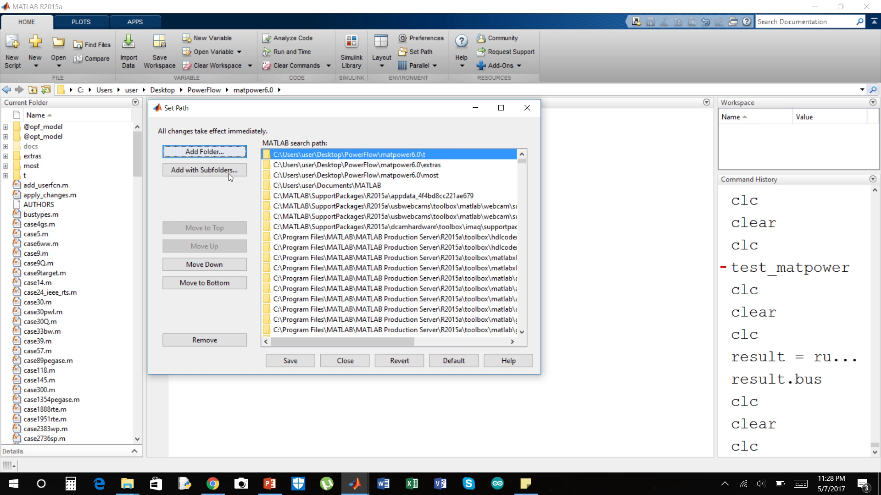
# Add the most\t folder to the search path.
pyautogui.click(206, 156)
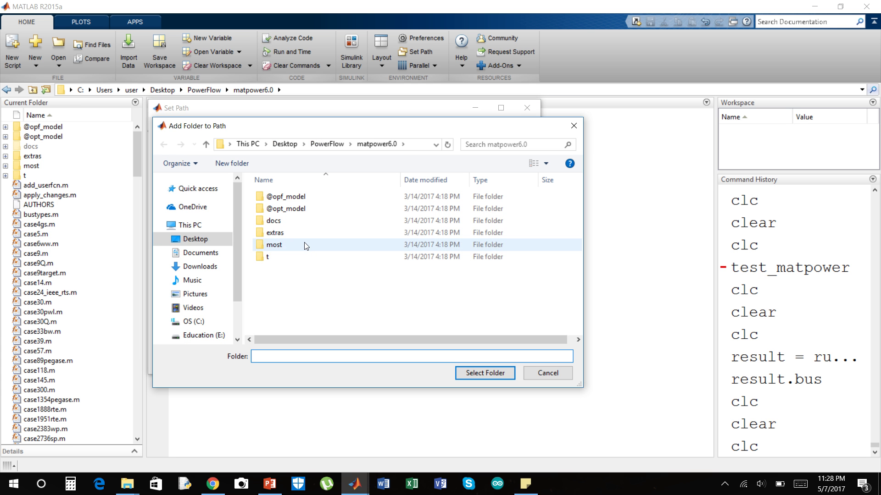
pyautogui.click(304, 244)
pyautogui.doubleClick(303, 244)
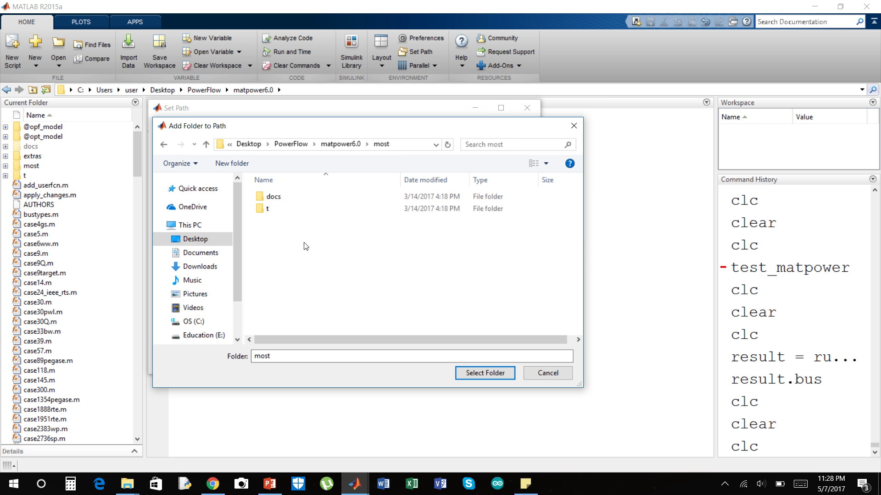
pyautogui.click(295, 211)
pyautogui.click(485, 373)
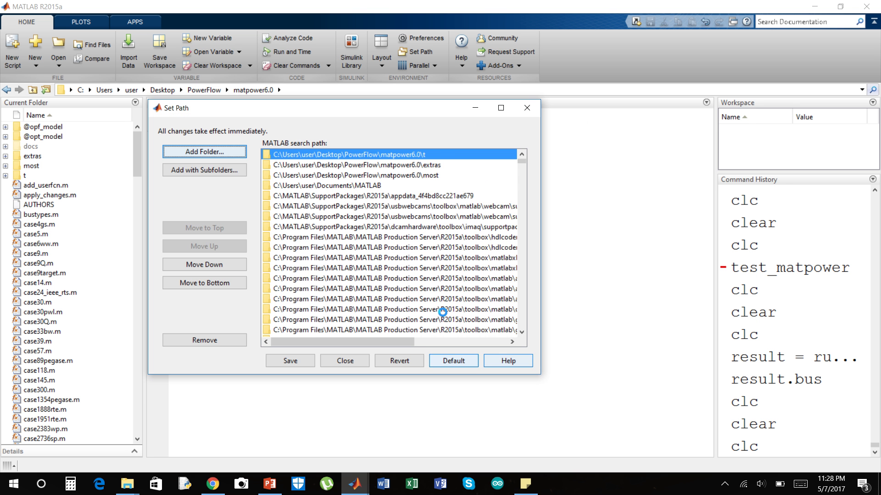
# Add the matpower6.0 folder itself, then save the path and close Set Path.
pyautogui.click(213, 156)
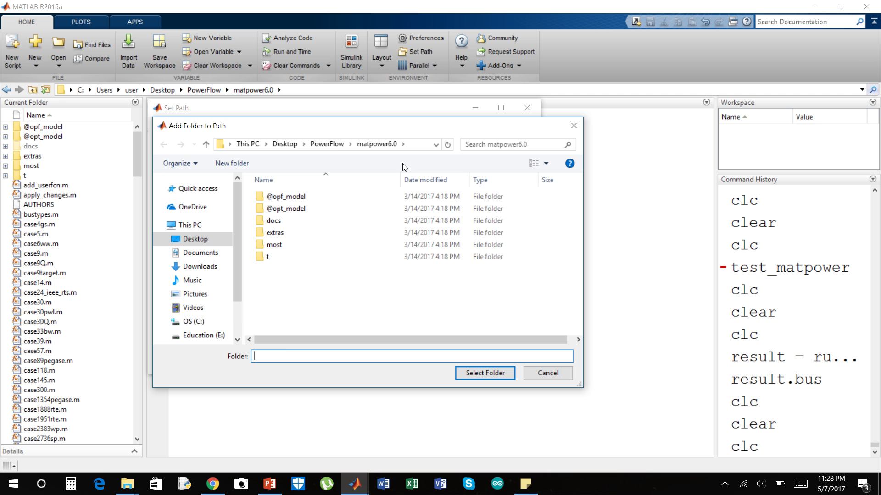
pyautogui.click(327, 144)
pyautogui.click(289, 197)
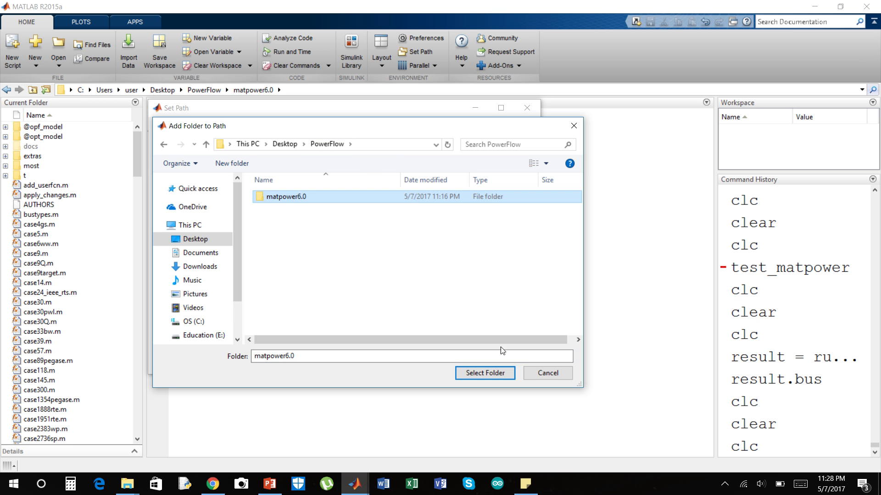
pyautogui.click(487, 372)
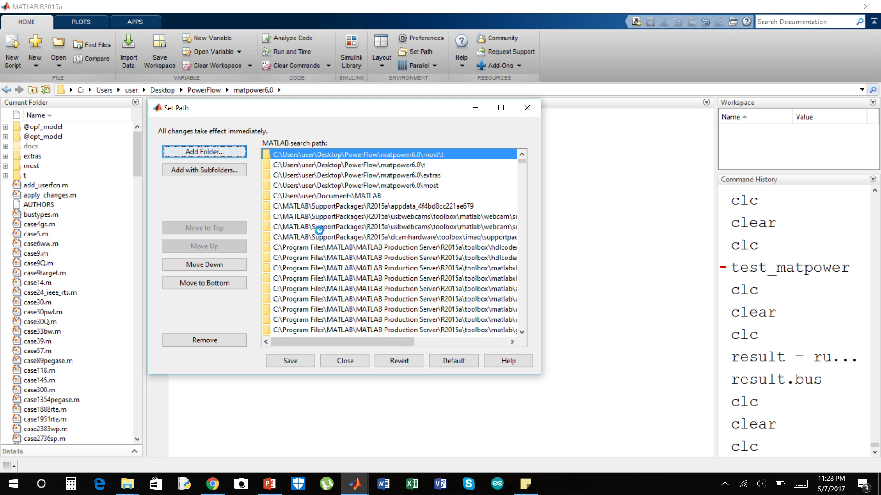
pyautogui.click(298, 359)
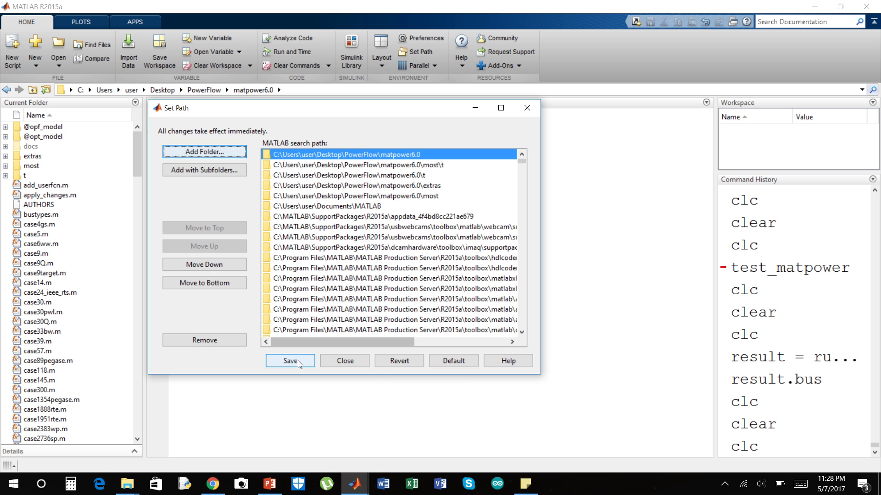
pyautogui.click(353, 366)
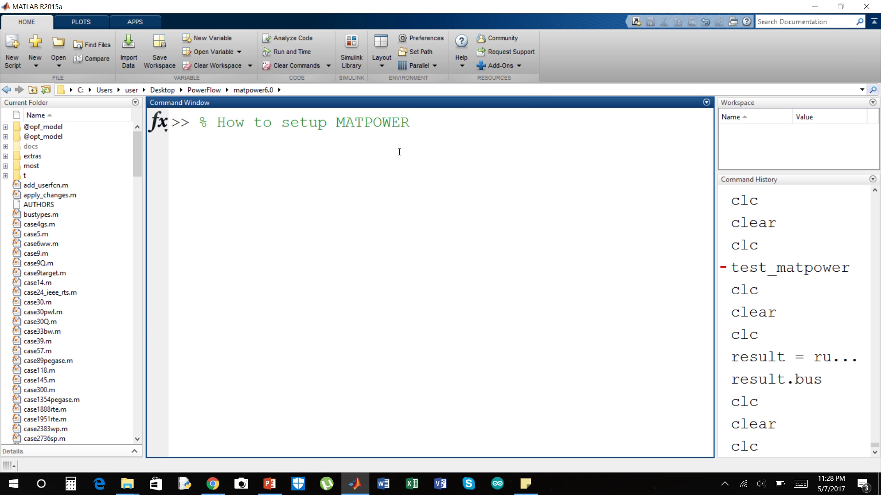
# Run test_matpower and follow the output until all 5589 tests finish: 4859 passed, 730 skipped.
pyautogui.press('Return')
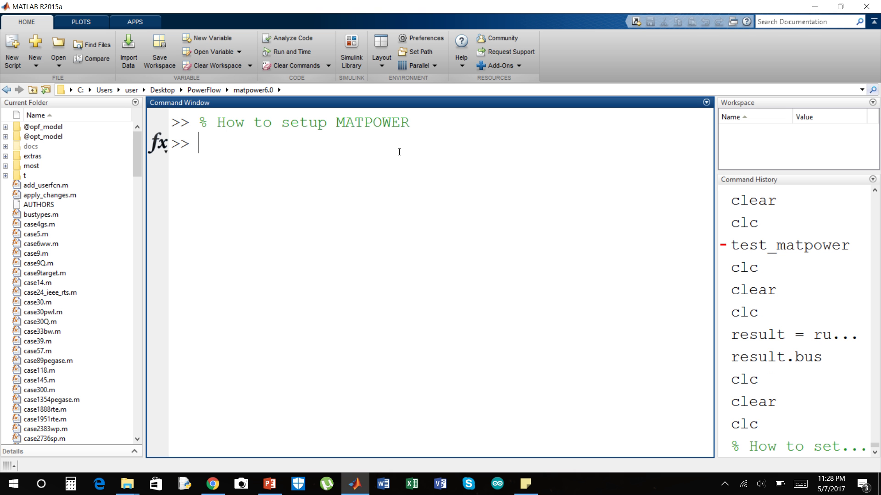
pyautogui.write('test_mat')
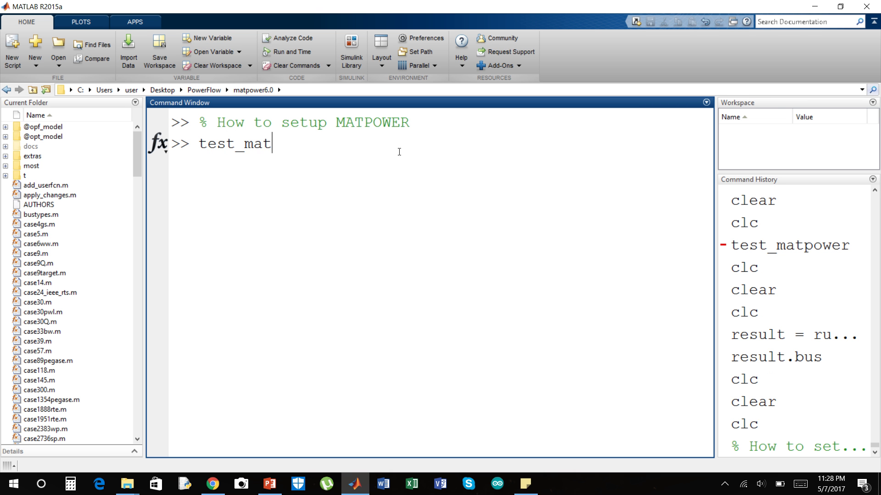
pyautogui.write('power')
pyautogui.press('Return')
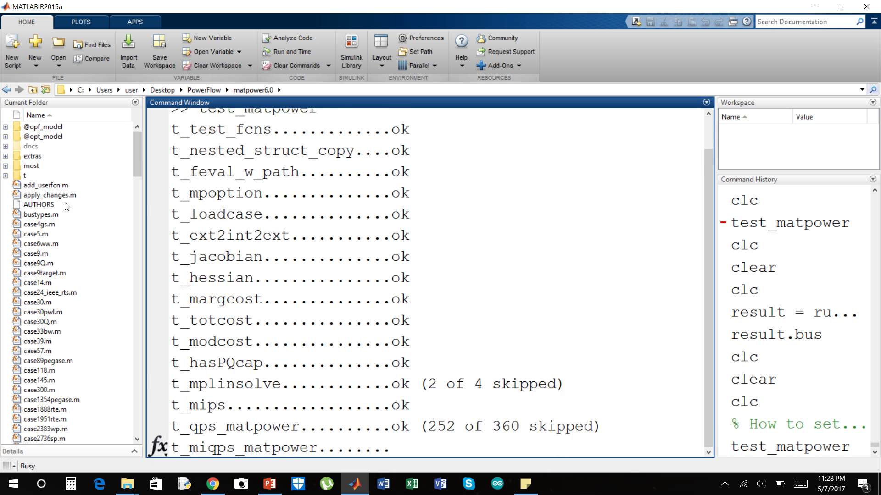
pyautogui.moveTo(136, 156); pyautogui.dragTo(137, 185)
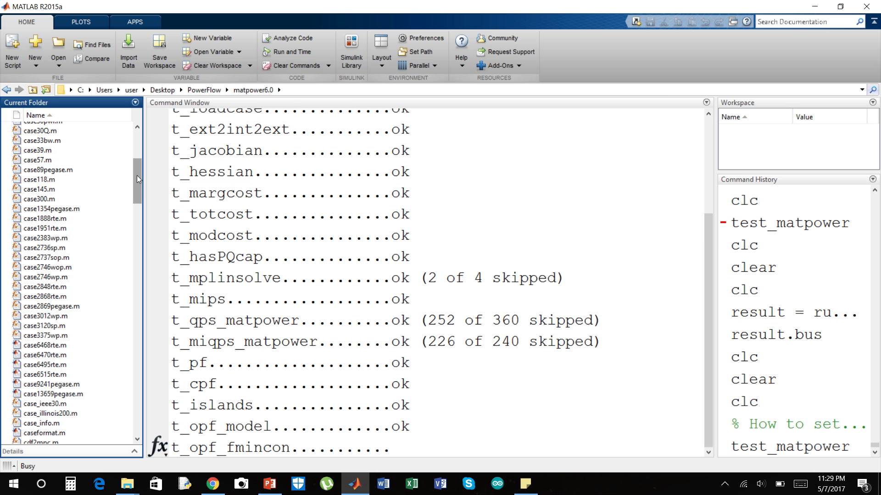
pyautogui.moveTo(137, 175); pyautogui.dragTo(139, 148)
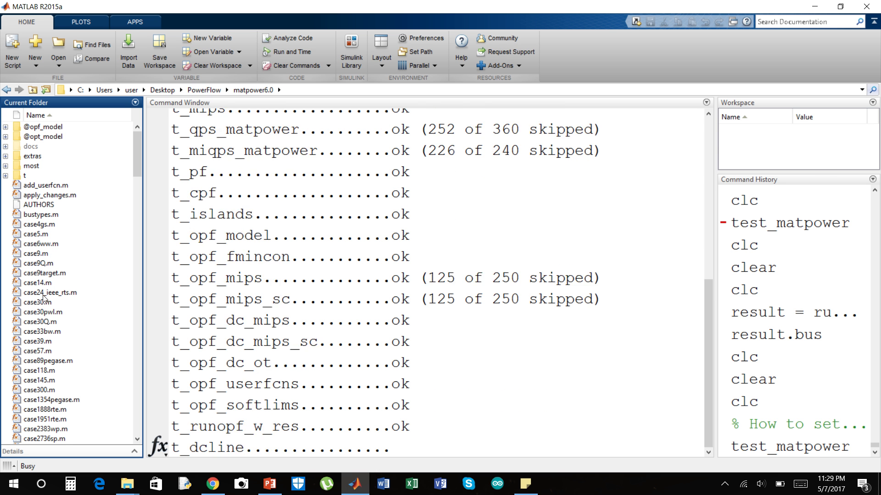
pyautogui.moveTo(137, 152); pyautogui.dragTo(136, 252)
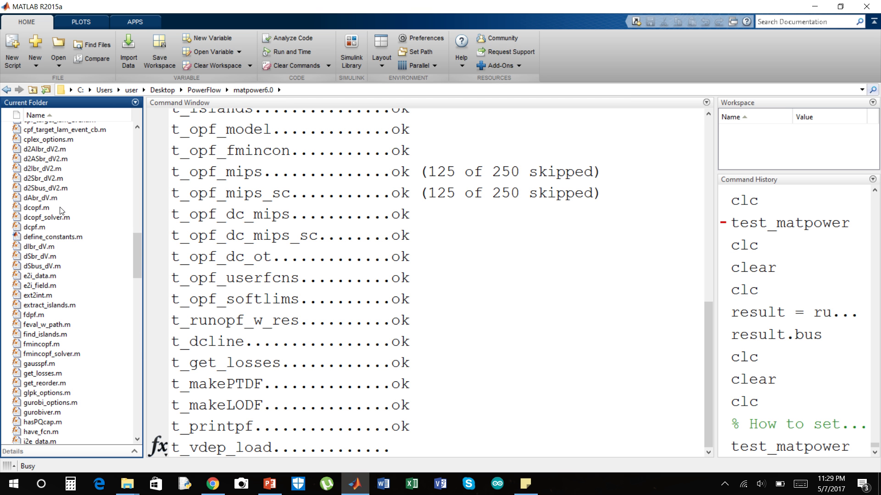
pyautogui.moveTo(134, 251); pyautogui.dragTo(93, 164)
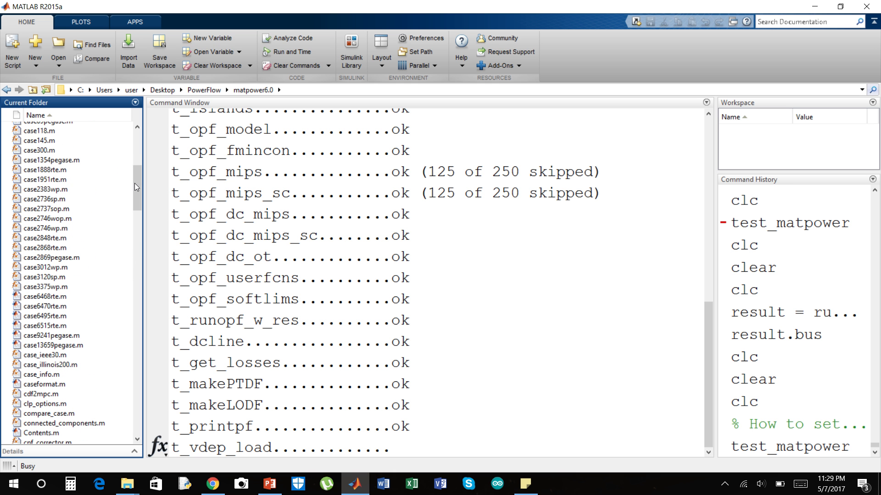
pyautogui.moveTo(134, 186); pyautogui.dragTo(132, 153)
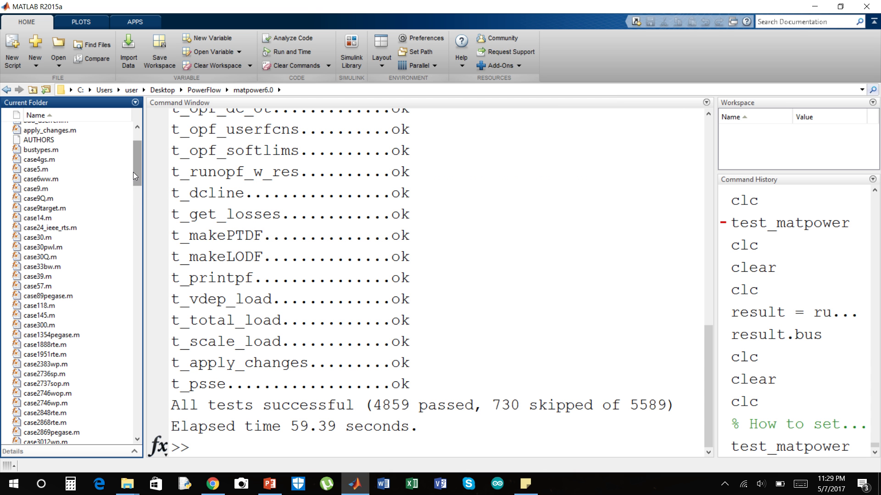
pyautogui.moveTo(133, 172); pyautogui.dragTo(137, 153)
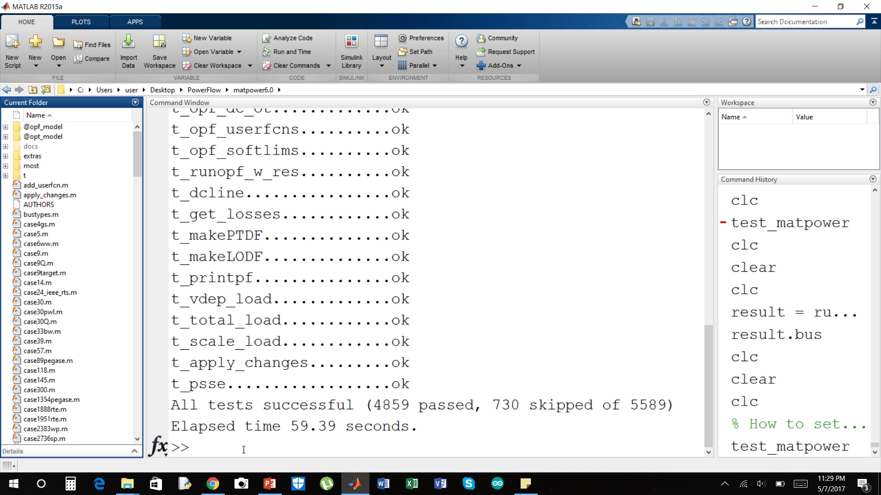
pyautogui.click(212, 451)
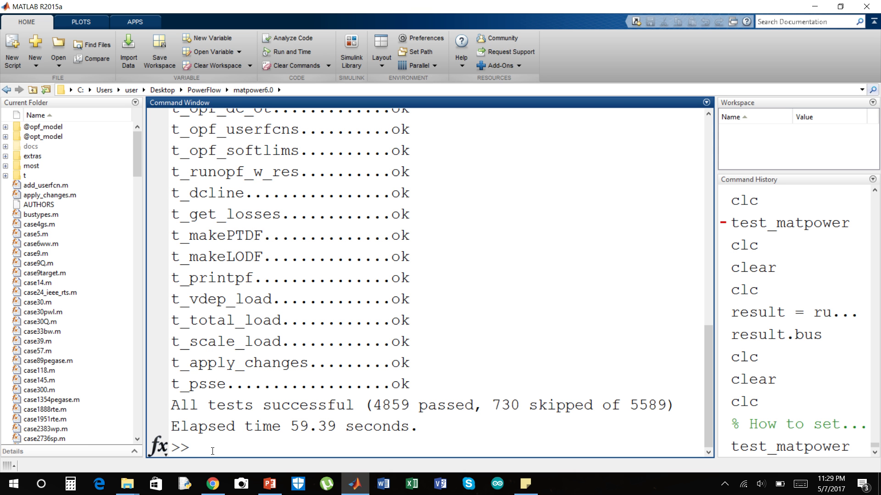
# Run result = runpf('case5'); to solve the case5 power flow and store the result.
pyautogui.write('result = runp')
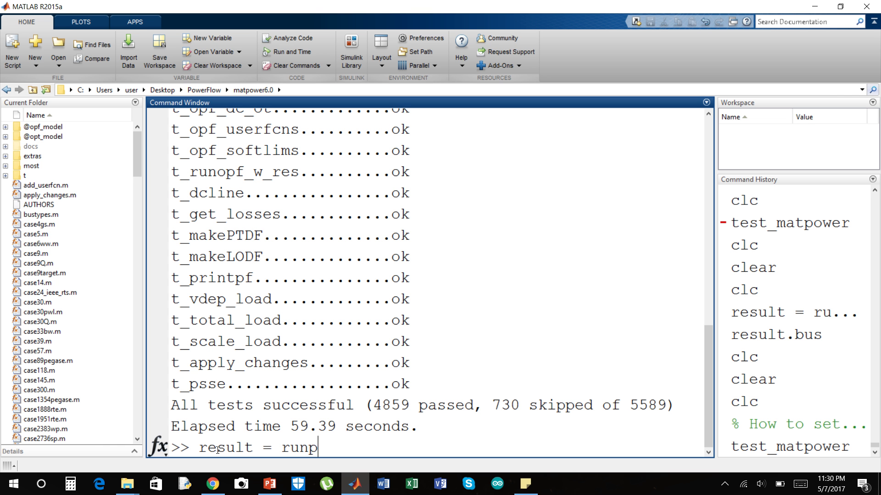
pyautogui.write("f('case5')")
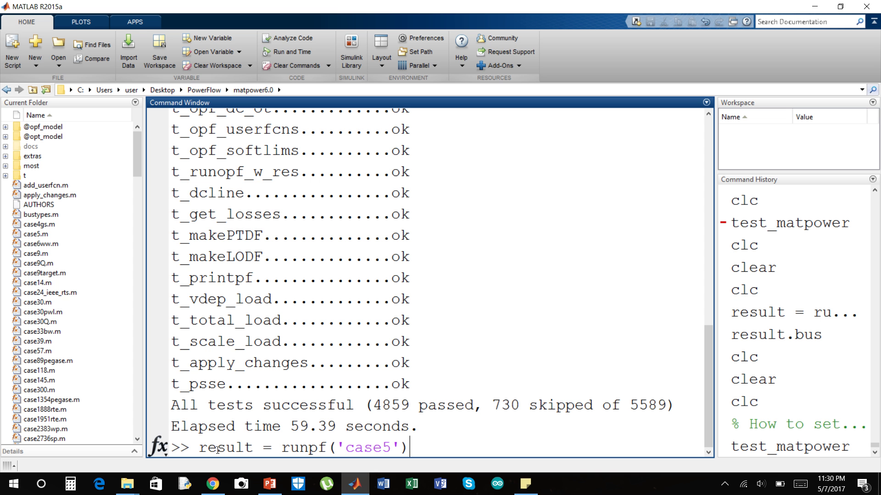
pyautogui.write(';')
pyautogui.doubleClick(328, 447)
pyautogui.moveTo(323, 453); pyautogui.dragTo(281, 450)
pyautogui.click(423, 448)
pyautogui.press('Return')
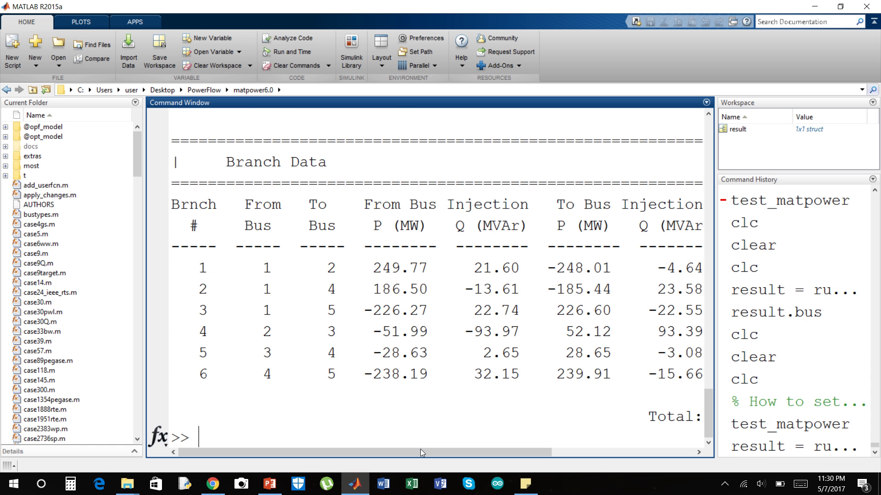
pyautogui.scroll(2, 307, 356)
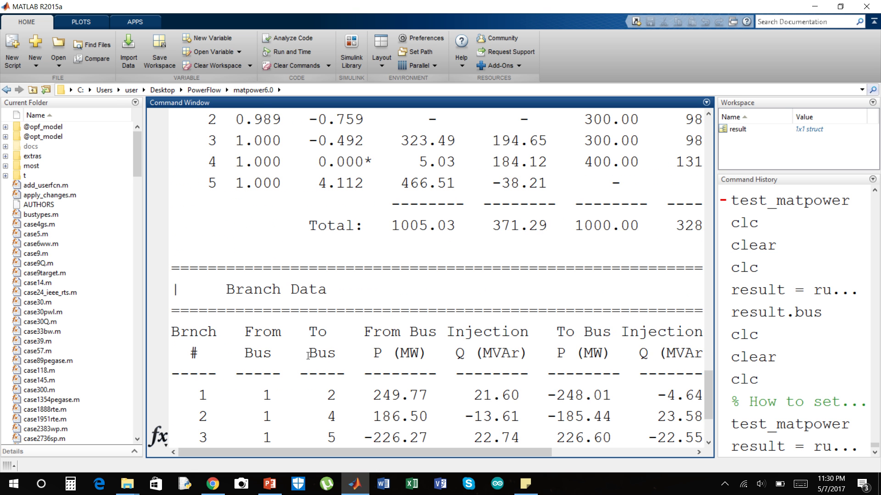
pyautogui.scroll(8, 307, 356)
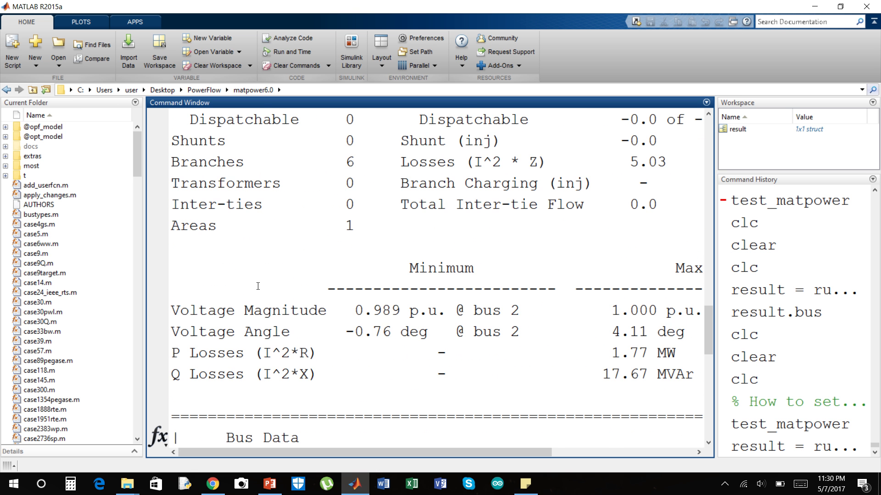
pyautogui.scroll(4, 258, 286)
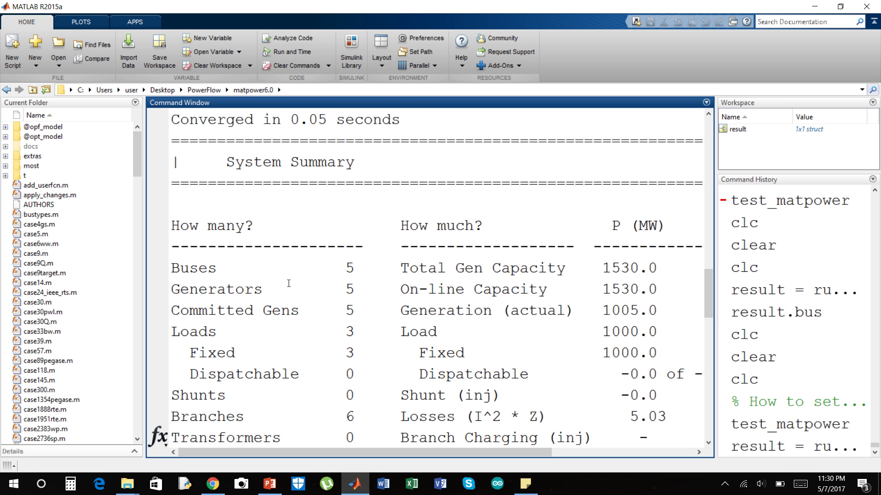
pyautogui.scroll(-4, 294, 290)
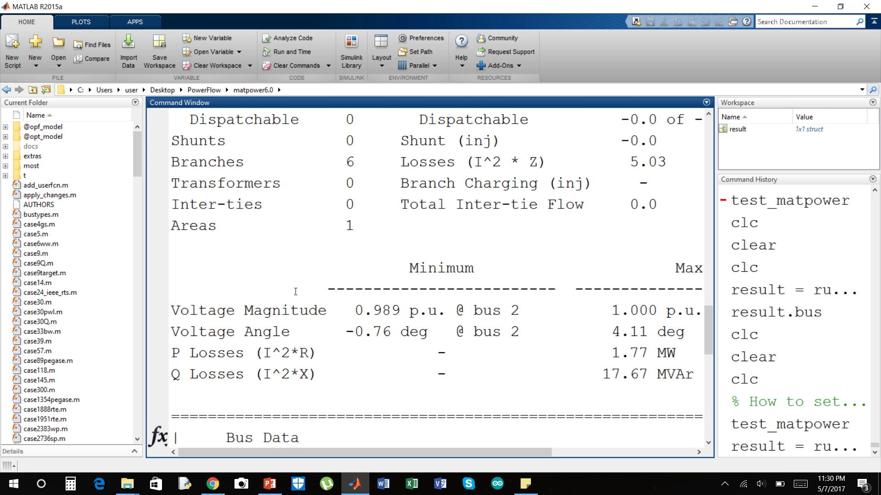
pyautogui.scroll(-4, 296, 293)
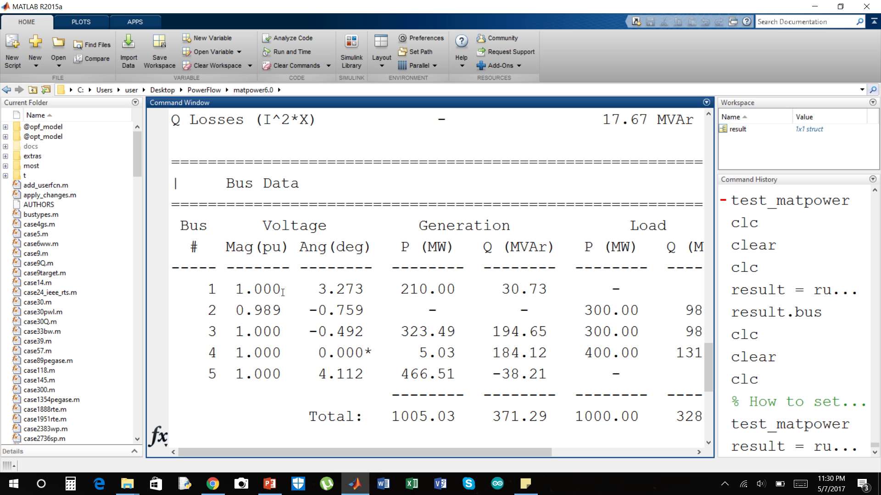
pyautogui.moveTo(282, 290); pyautogui.dragTo(280, 353)
pyautogui.click(253, 289)
pyautogui.moveTo(239, 289); pyautogui.dragTo(281, 374)
pyautogui.scroll(-2, 277, 366)
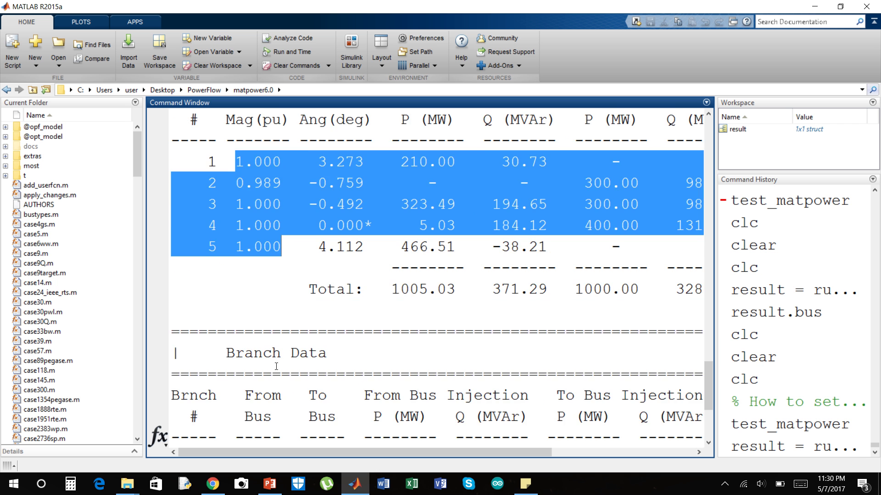
pyautogui.scroll(1, 276, 367)
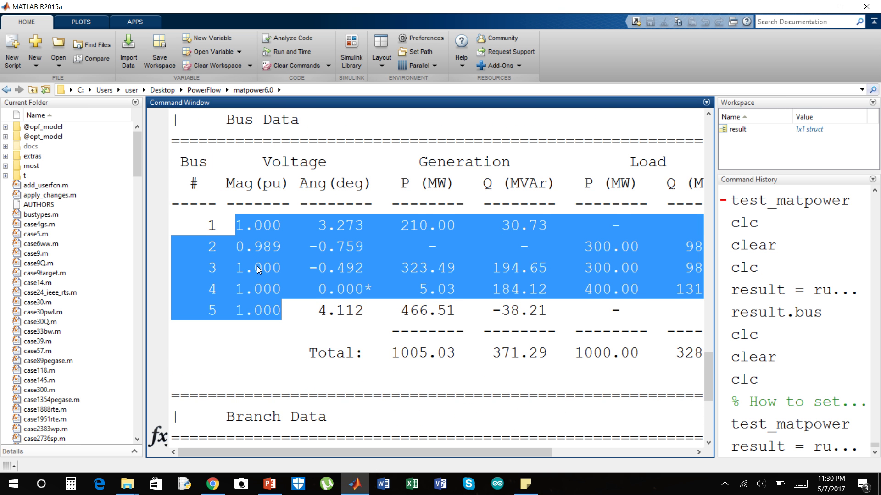
pyautogui.scroll(-4, 268, 309)
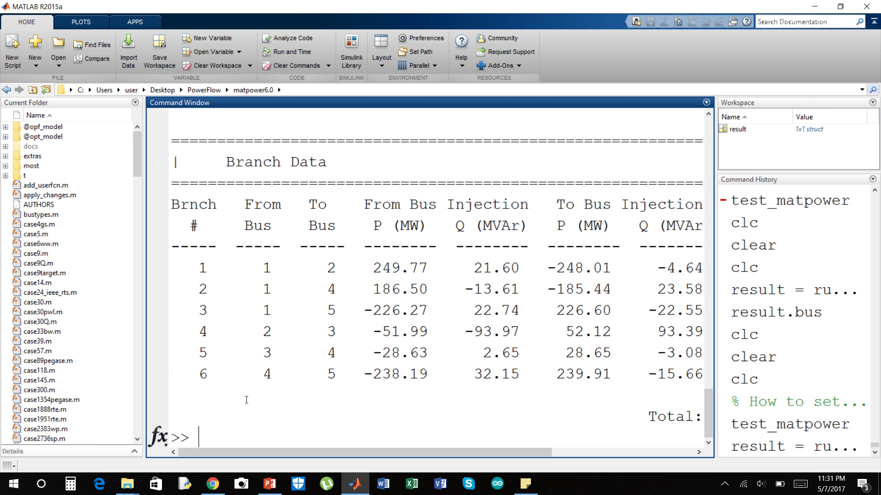
pyautogui.scroll(5, 259, 330)
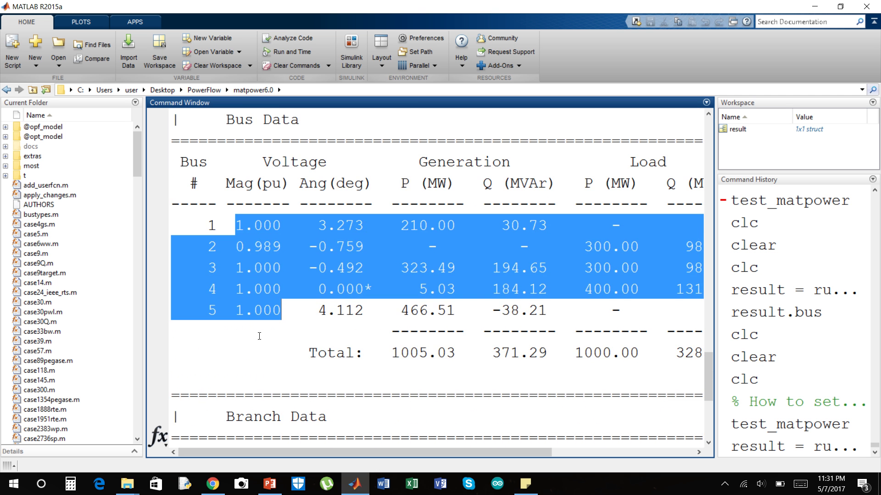
pyautogui.click(251, 307)
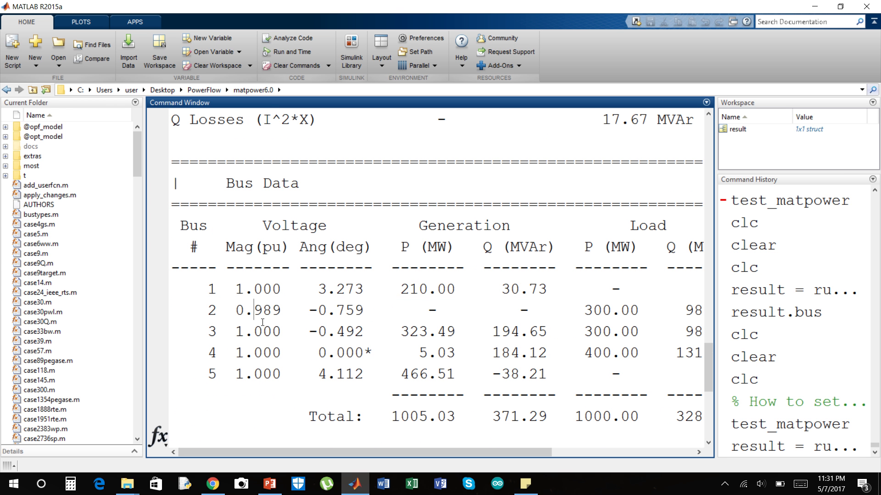
pyautogui.moveTo(254, 187); pyautogui.dragTo(225, 187)
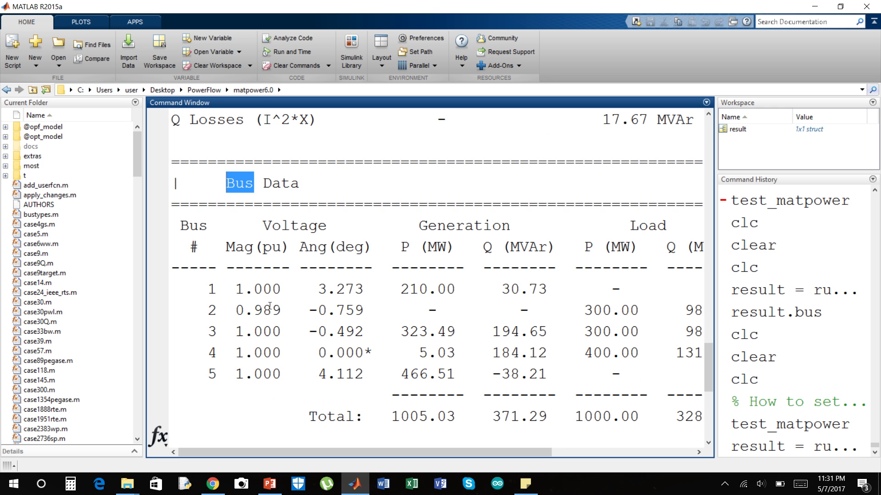
pyautogui.scroll(-7, 270, 306)
pyautogui.click(275, 436)
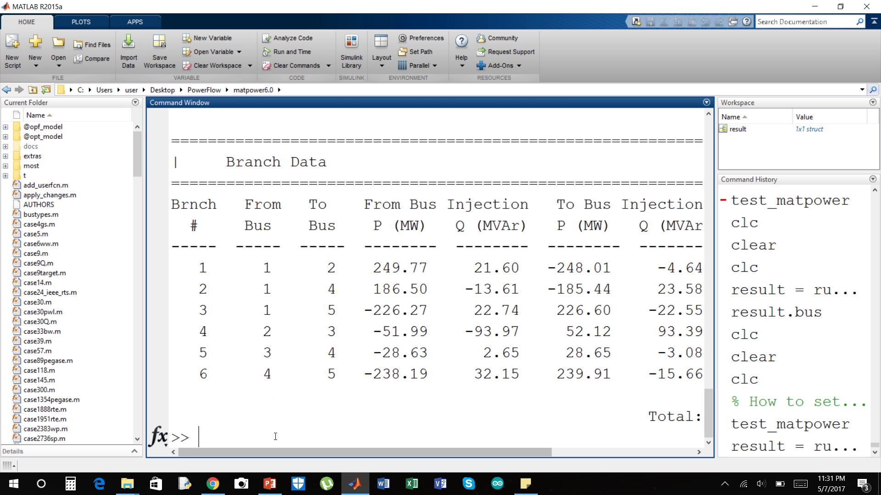
# Display the fields of result, then print the 5x13 result.bus matrix.
pyautogui.write('result')
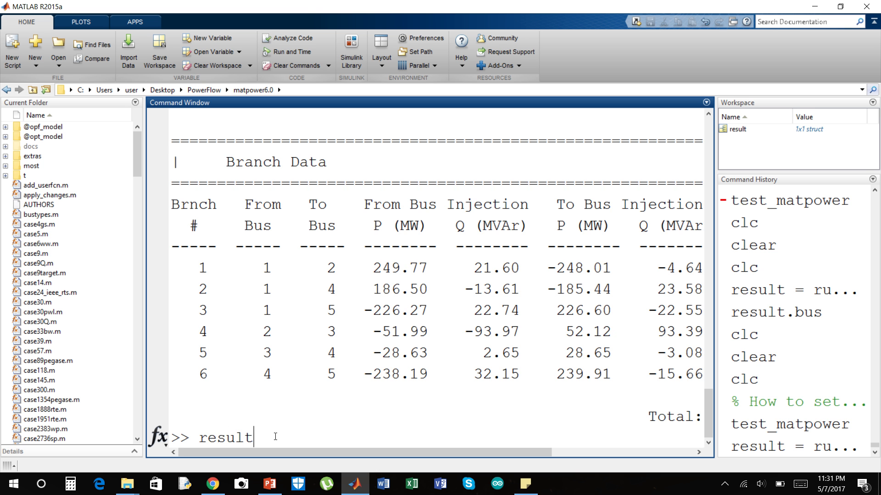
pyautogui.press('Return')
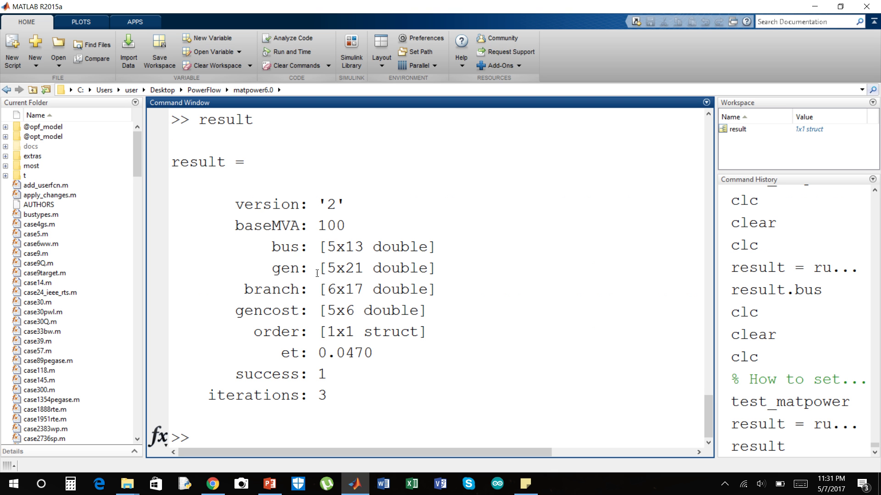
pyautogui.doubleClick(301, 250)
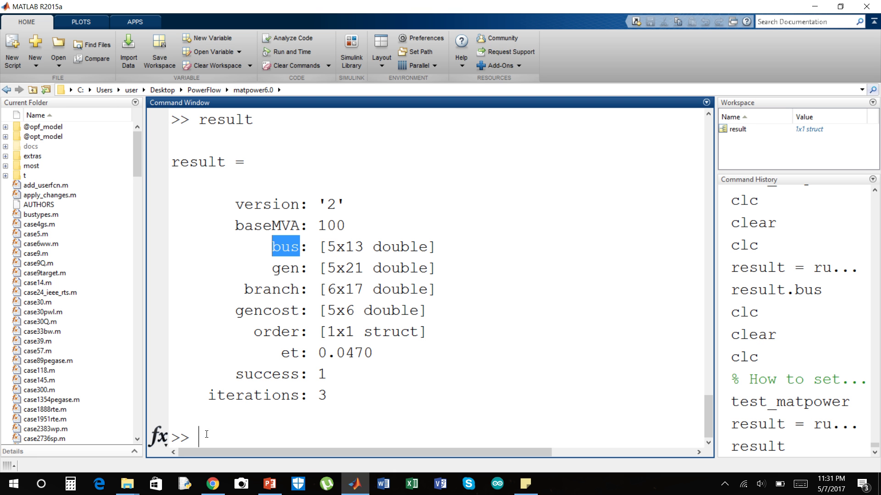
pyautogui.write('result')
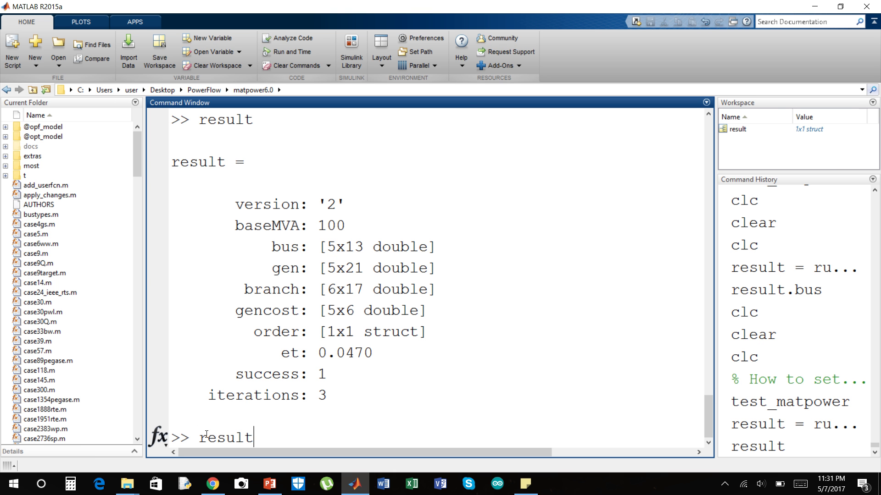
pyautogui.write('.bus')
pyautogui.press('Return')
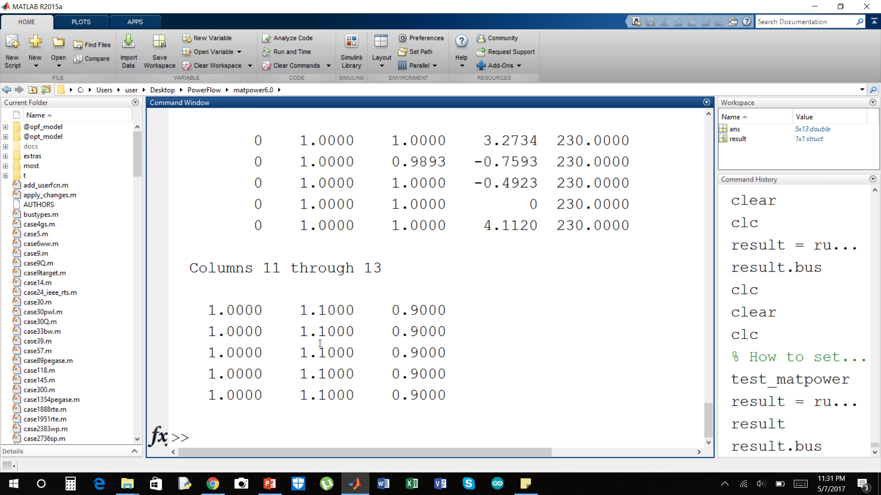
# Scroll through the bus matrix and highlight column 8, the bus voltage magnitudes.
pyautogui.scroll(1, 320, 343)
pyautogui.scroll(1, 326, 341)
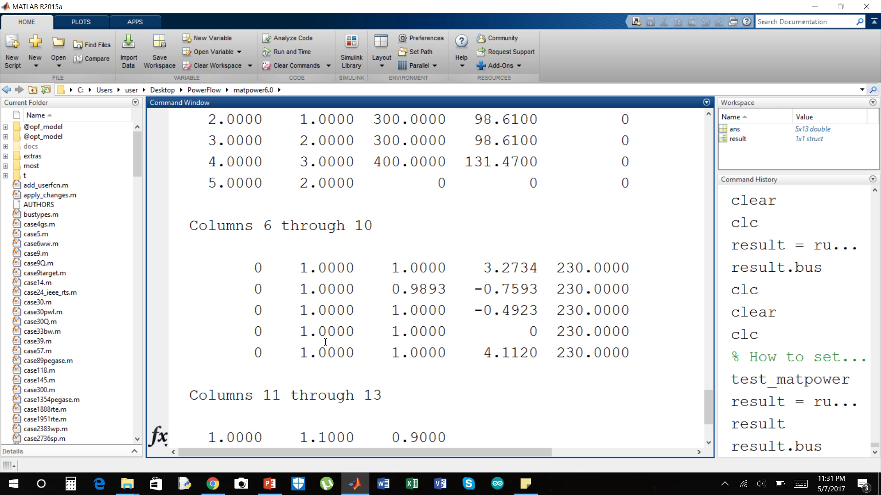
pyautogui.scroll(1, 326, 342)
pyautogui.scroll(1, 326, 342)
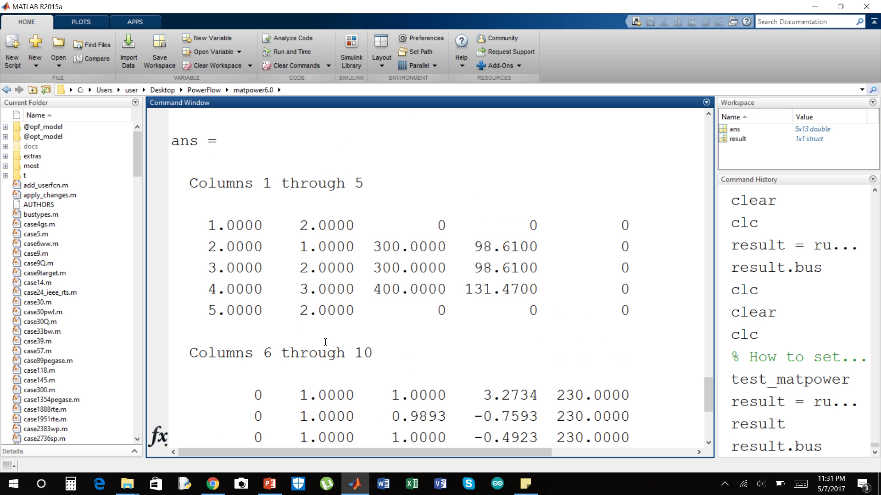
pyautogui.scroll(-4, 330, 296)
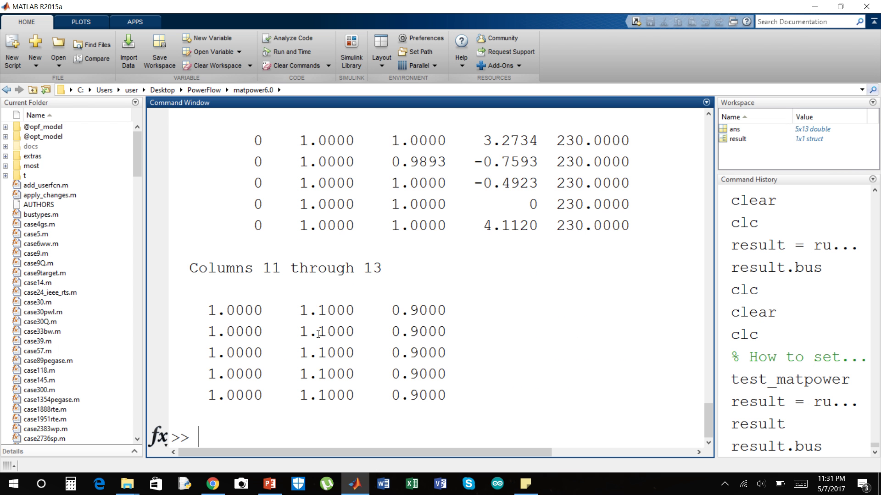
pyautogui.scroll(2, 329, 325)
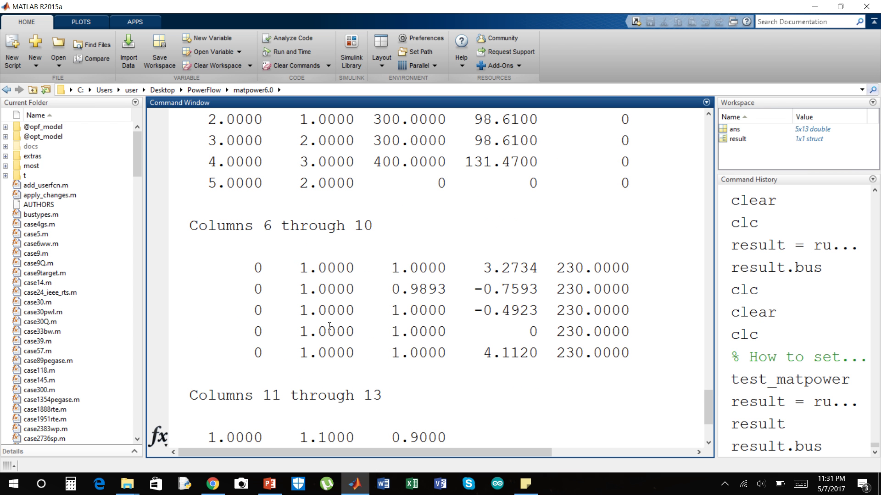
pyautogui.click(392, 270)
pyautogui.moveTo(436, 343); pyautogui.dragTo(454, 353)
pyautogui.click(452, 352)
pyautogui.click(337, 282)
pyautogui.moveTo(391, 266)
pyautogui.mouseDown()
pyautogui.moveTo(429, 345)
pyautogui.moveTo(528, 331)
pyautogui.moveTo(391, 268)
pyautogui.mouseUp()
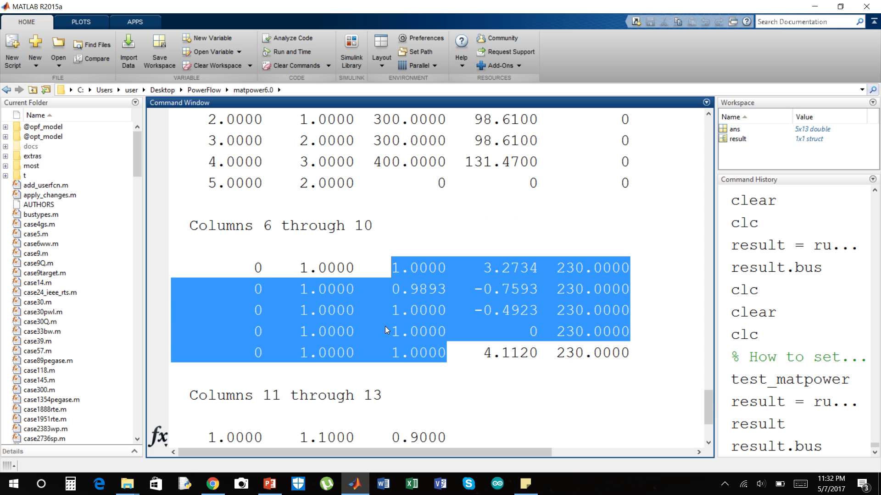
pyautogui.scroll(-2, 385, 330)
# Extract result.bus(:,8), giving voltages 1.0000, 0.9893, 1.0000, 1.0000, 1.0000, and select the output.
pyautogui.write('r')
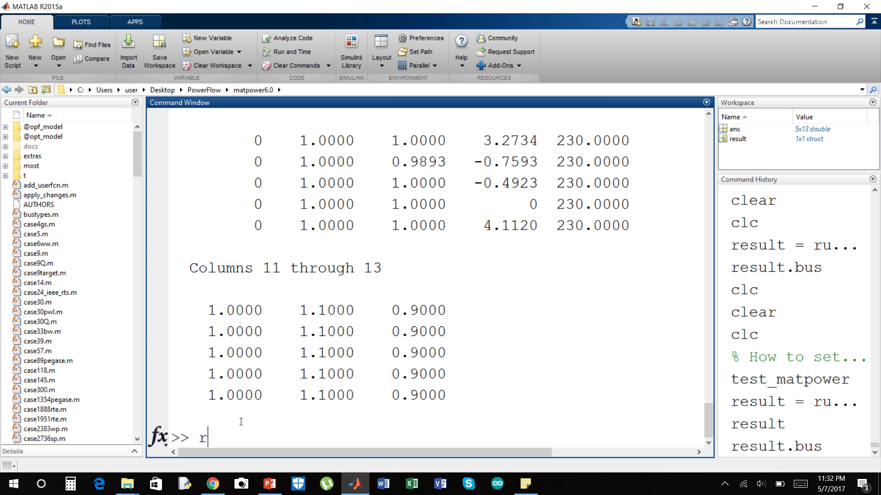
pyautogui.write('esult.bus(')
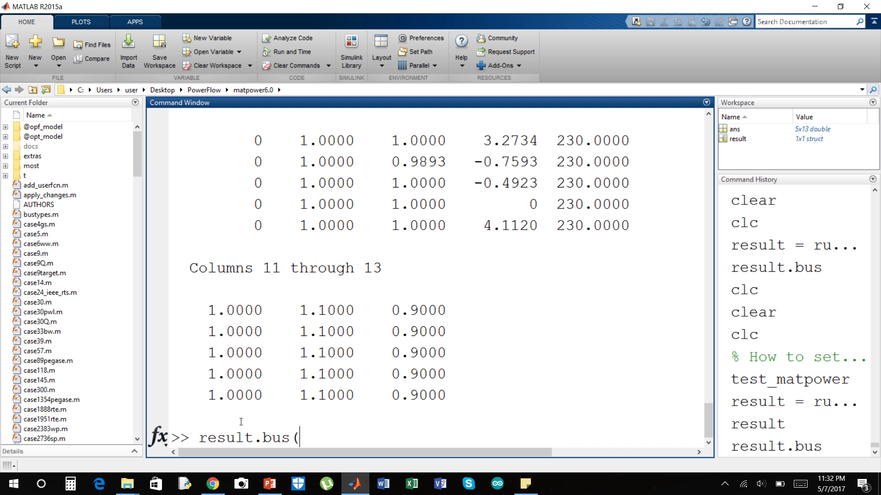
pyautogui.write(':,8)')
pyautogui.press('Return')
pyautogui.click(283, 406)
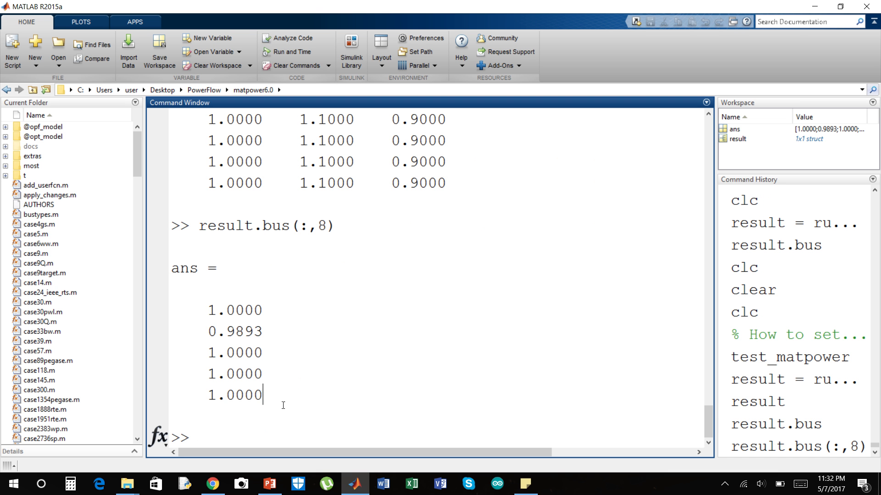
pyautogui.moveTo(283, 406); pyautogui.dragTo(198, 310)
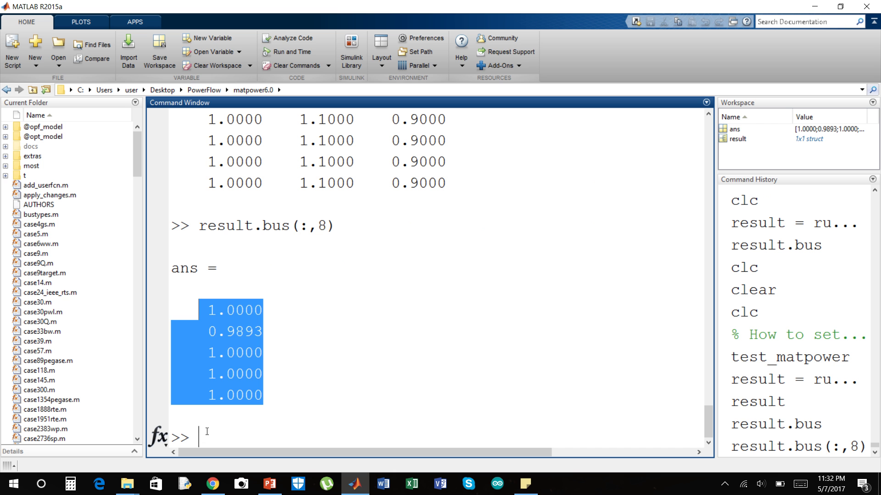
# Plot the bus voltage magnitudes with plot(result.bus(:,8)), correcting the 'resuly' typo.
pyautogui.write('plot')
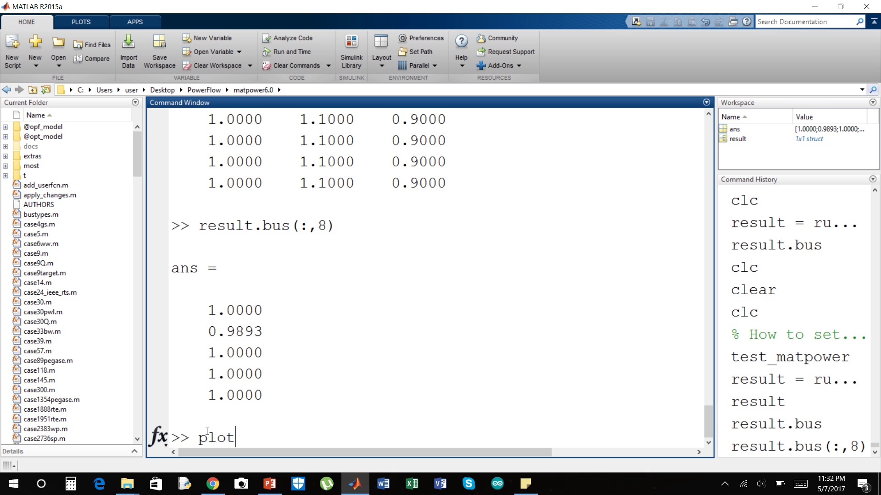
pyautogui.write('(result.bus(:')
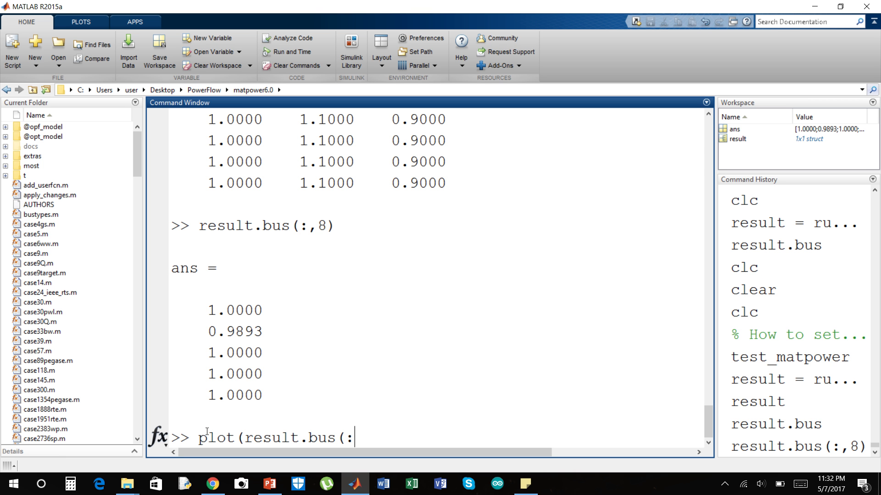
pyautogui.write(',8))')
pyautogui.press('Return')
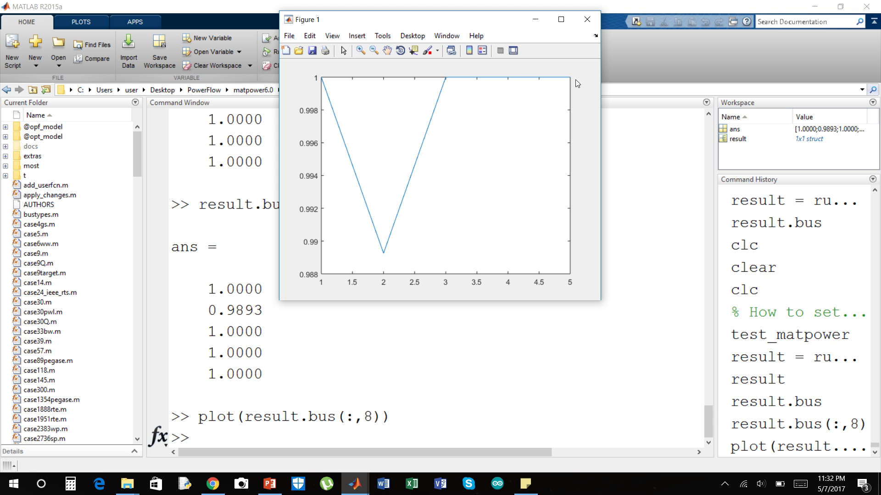
# Turn off Zoom In, show the figure's Property Editor, then minimize the Figures window.
pyautogui.click(344, 51)
pyautogui.click(337, 36)
pyautogui.click(353, 113)
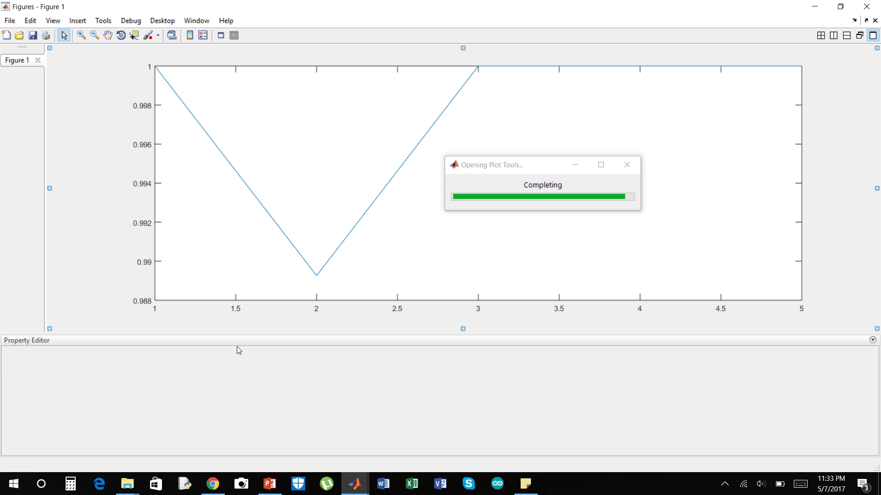
pyautogui.click(818, 10)
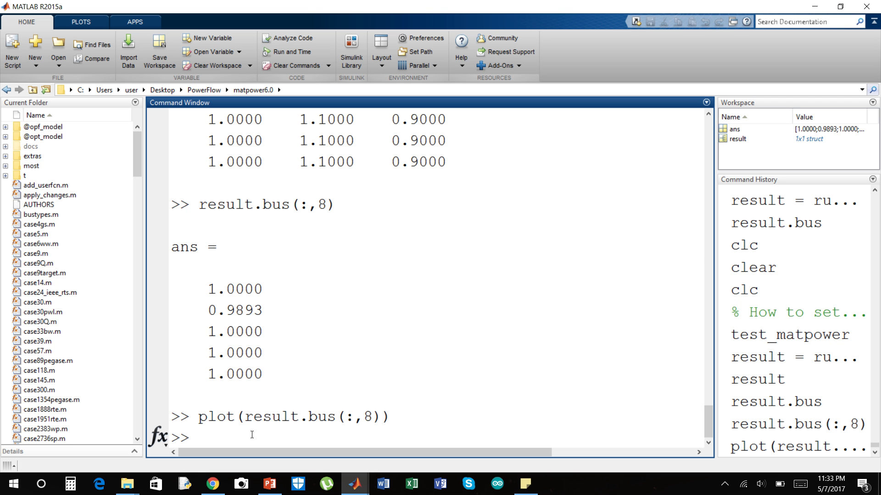
pyautogui.moveTo(497, 10)
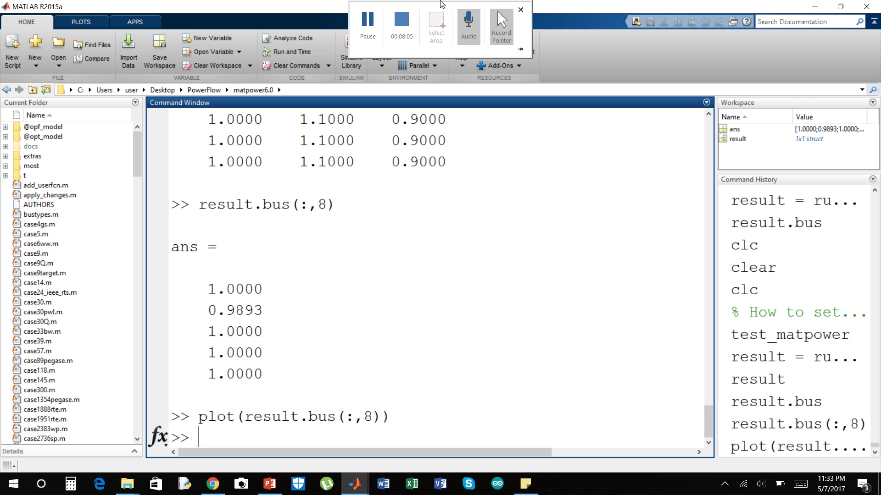